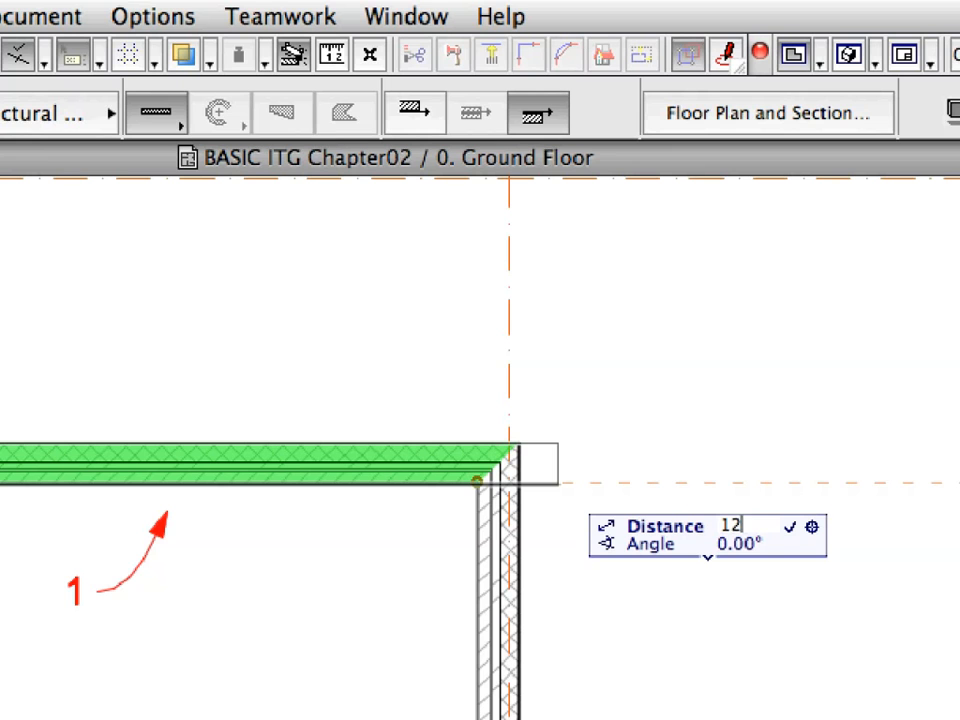
Stretch the end of the selected horizontal wall by a distance of 12770 at an angle of 0°
{"action": "type", "text": "770"}
{"action": "key", "text": "Return"}
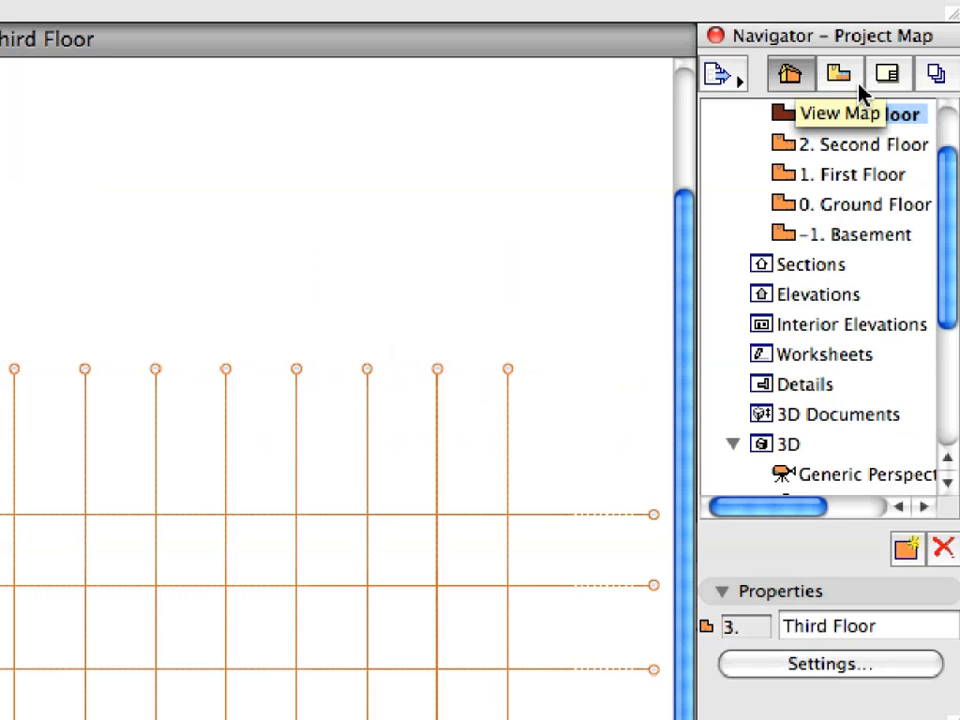
Open the saved view 2.3.1 Wall-01/01 from the 2.3 Creating Exterior Walls folder of the view map
{"action": "left_click", "coordinate": [859, 86]}
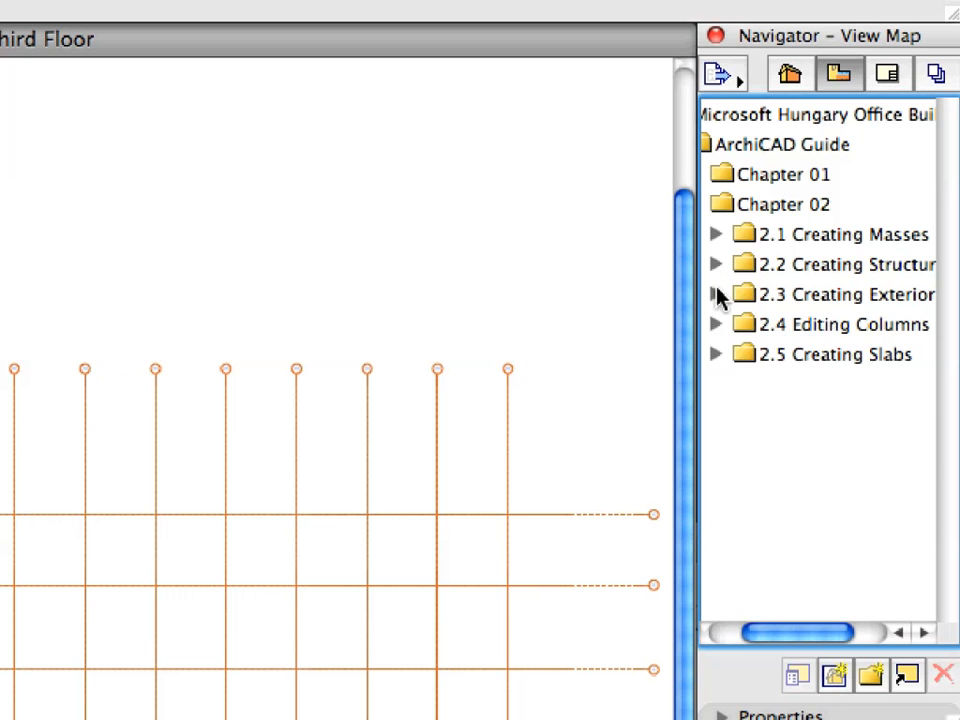
{"action": "left_click", "coordinate": [717, 295]}
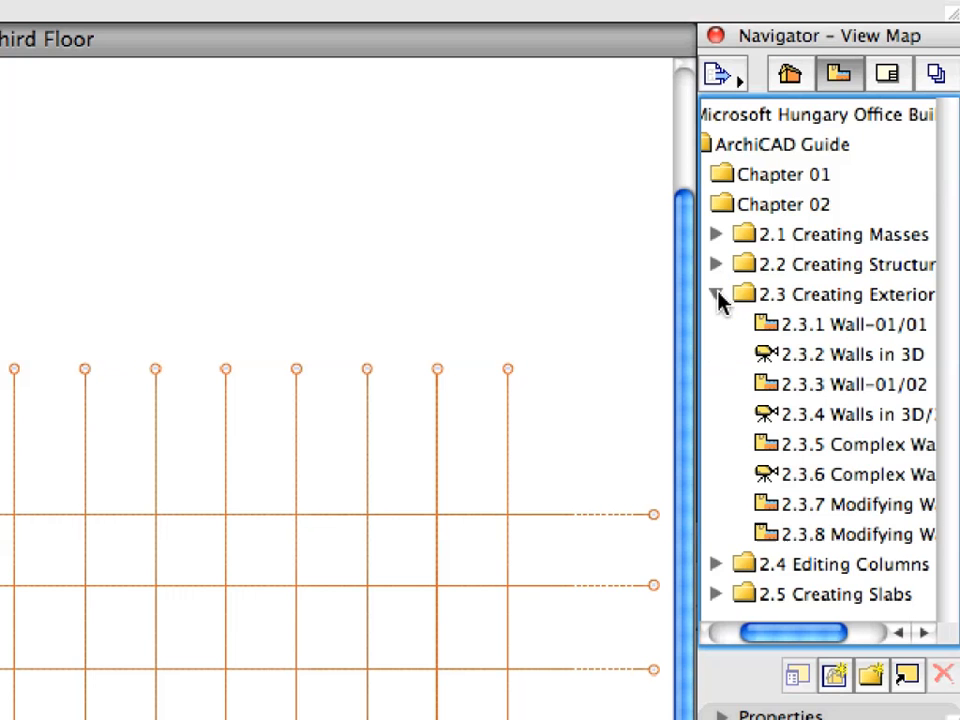
{"action": "double_click", "coordinate": [768, 326]}
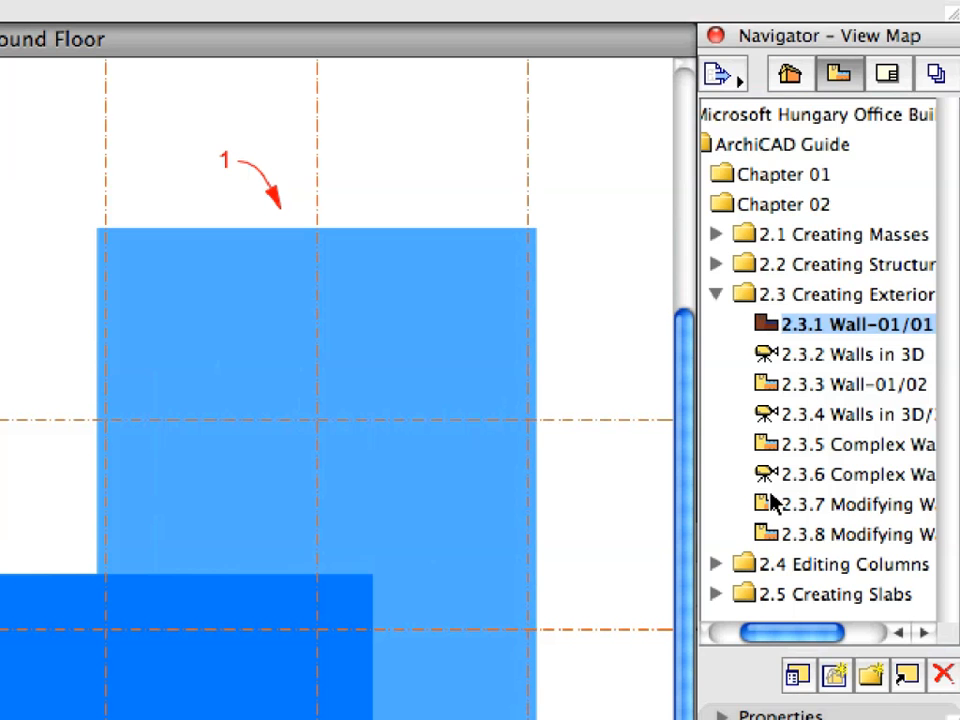
{"action": "left_click_drag", "start_coordinate": [784, 634], "coordinate": [796, 637]}
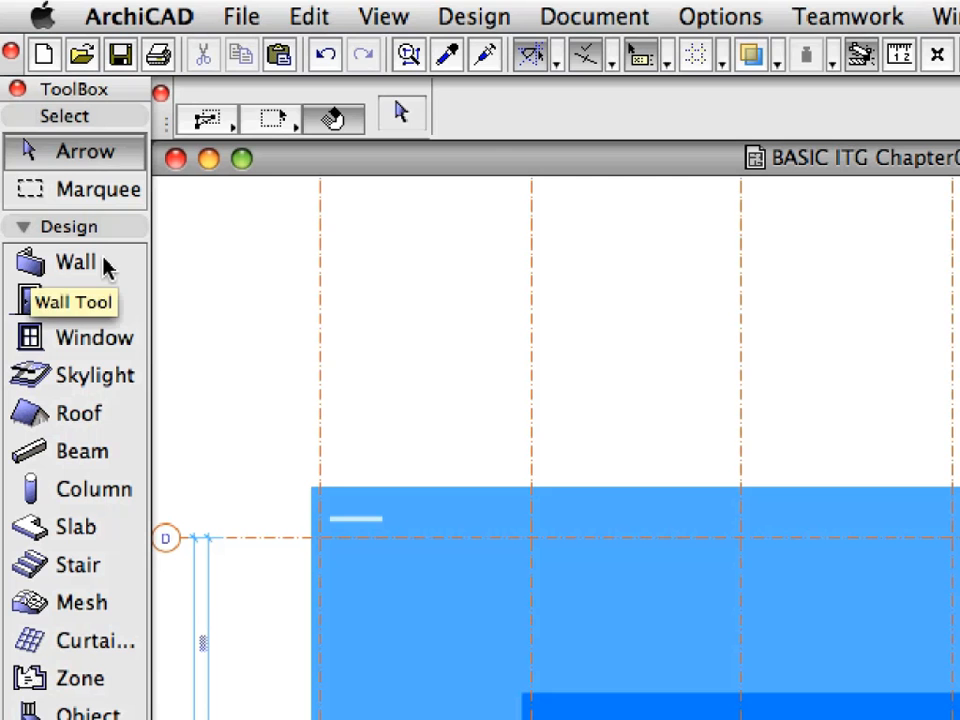
Trace the light blue mass outline with Wall-01 favorite walls using the Magic Wand, and open the 2.3.2 Walls in 3D view
{"action": "left_click", "coordinate": [105, 265]}
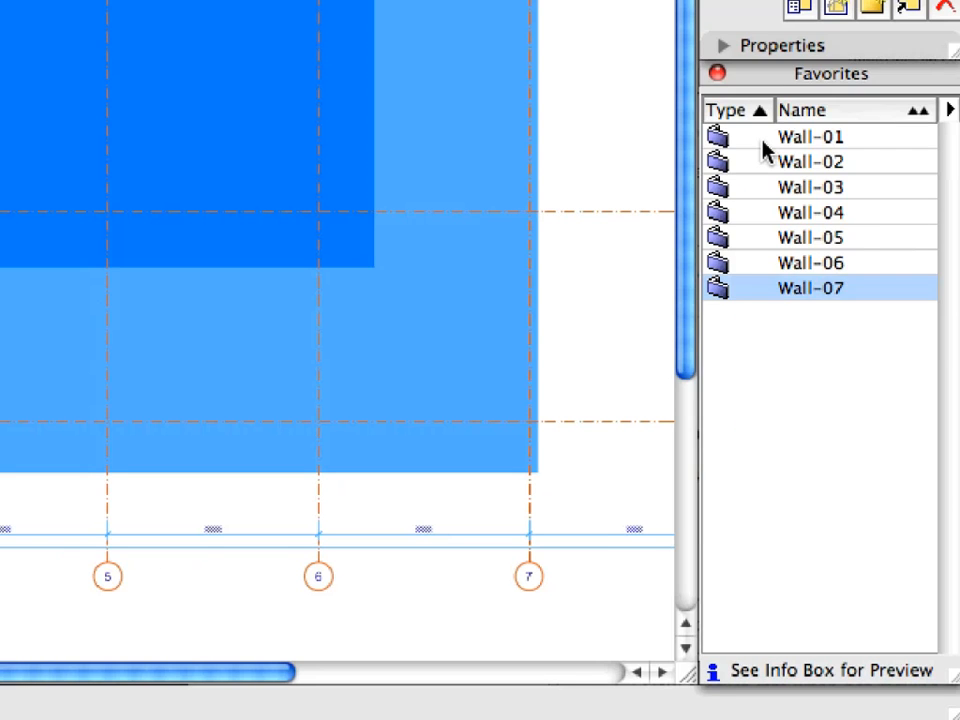
{"action": "left_click", "coordinate": [762, 148]}
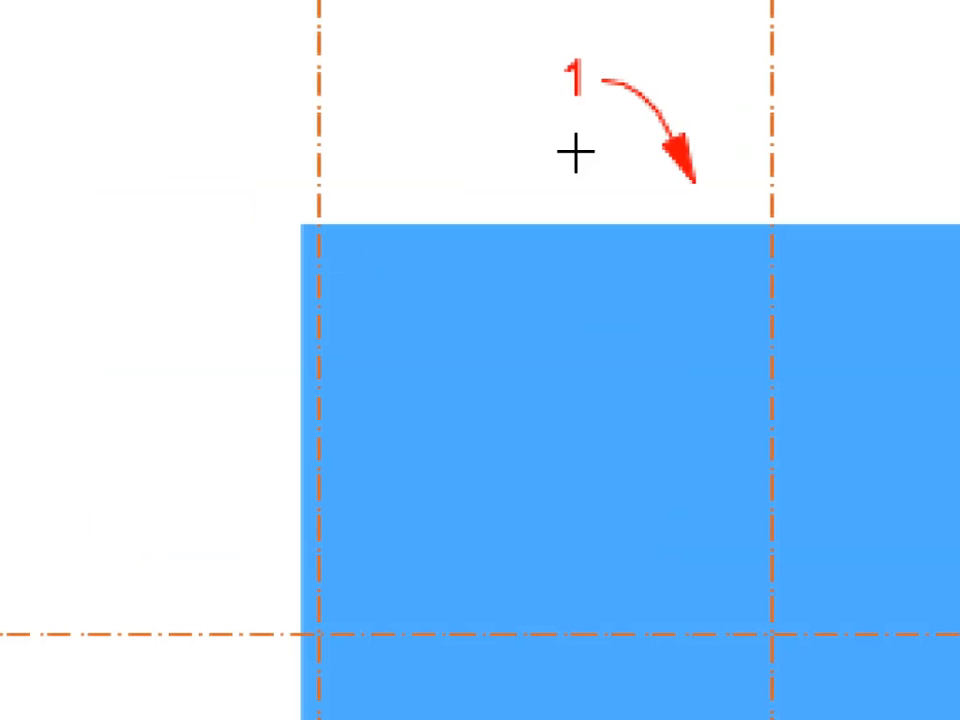
{"action": "key", "text": "space"}
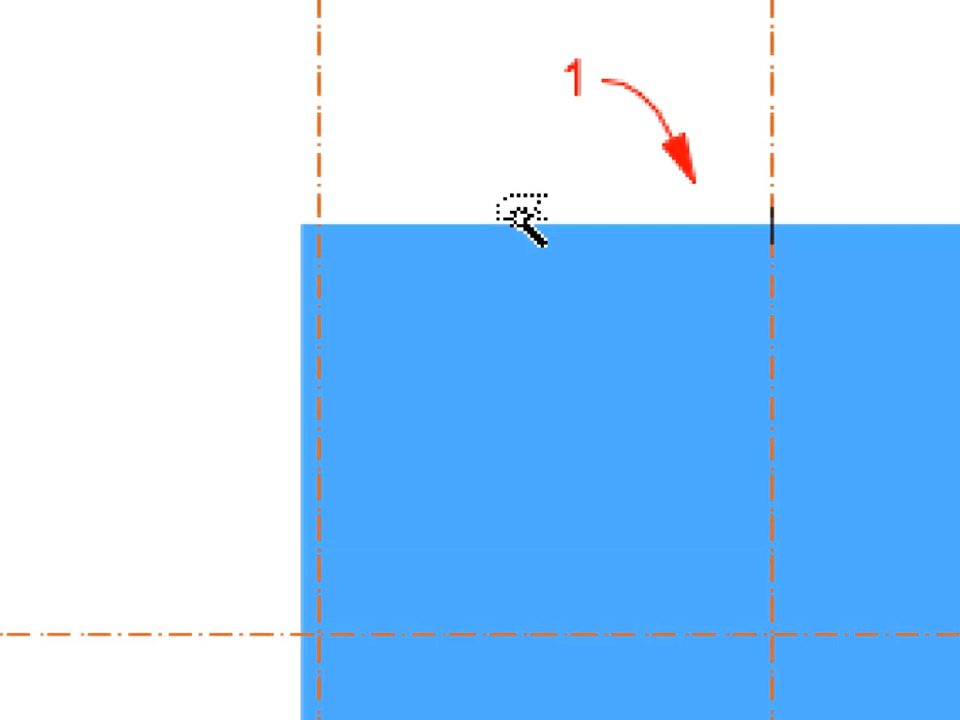
{"action": "left_click", "coordinate": [520, 214]}
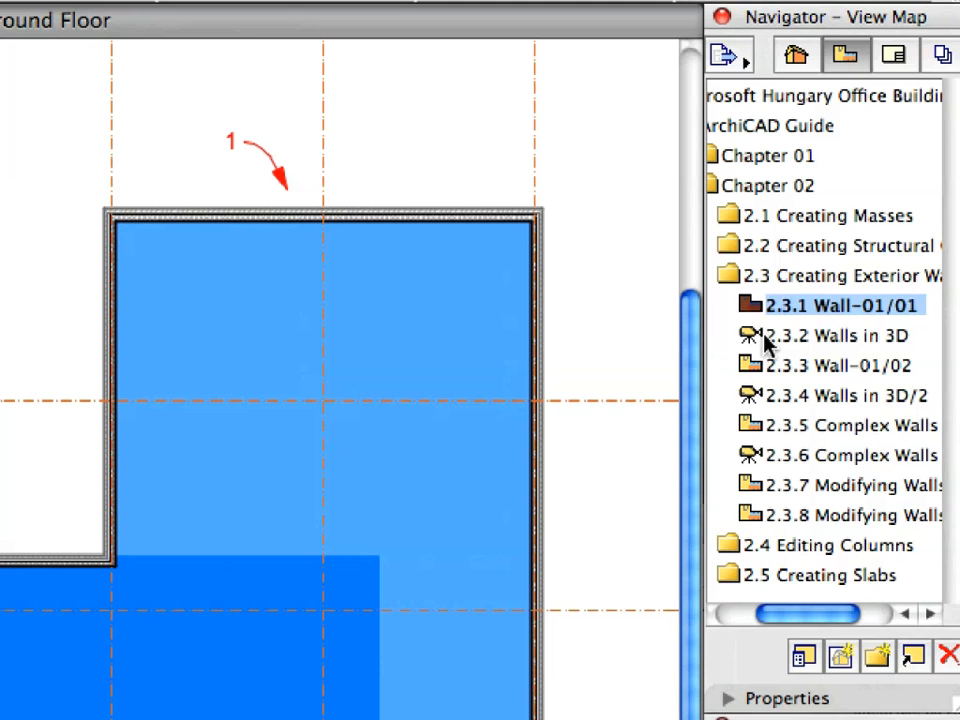
{"action": "left_click", "coordinate": [857, 227]}
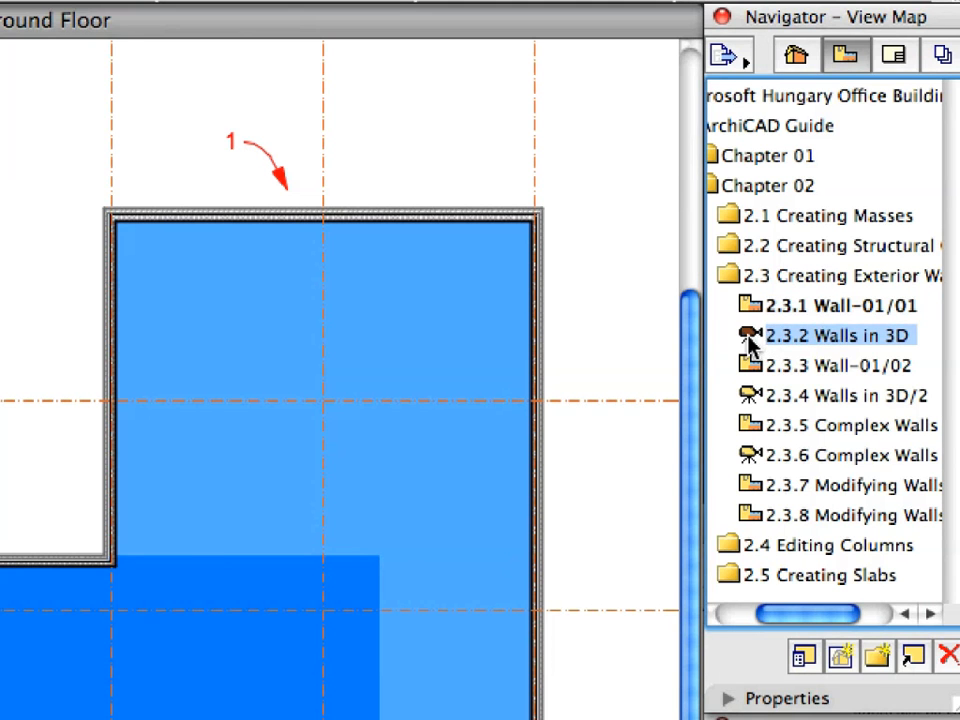
{"action": "double_click", "coordinate": [750, 340]}
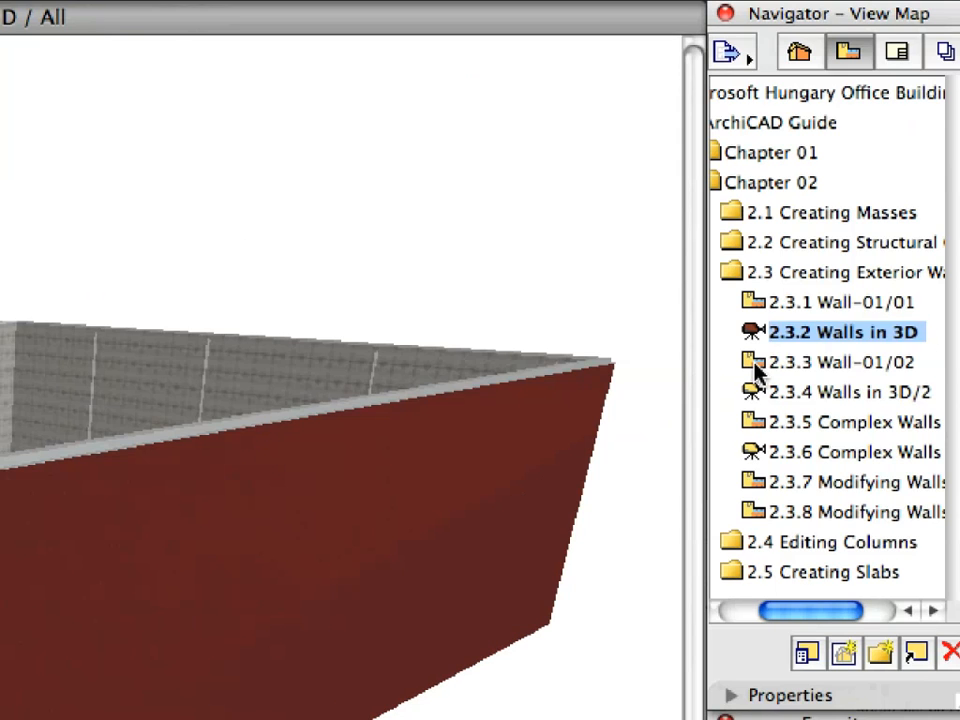
In the 2.3.3 Wall-01/02 view, Magic Wand walls around the light blue mass outline and open the 2.3.4 Walls in 3D/2 view
{"action": "left_click", "coordinate": [858, 240]}
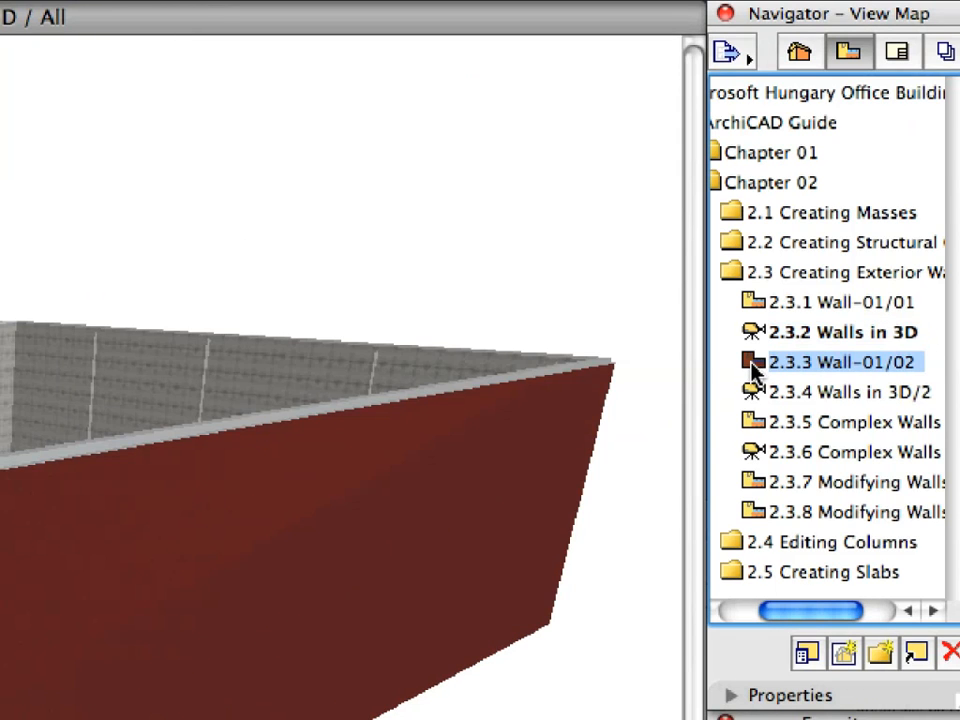
{"action": "double_click", "coordinate": [755, 368]}
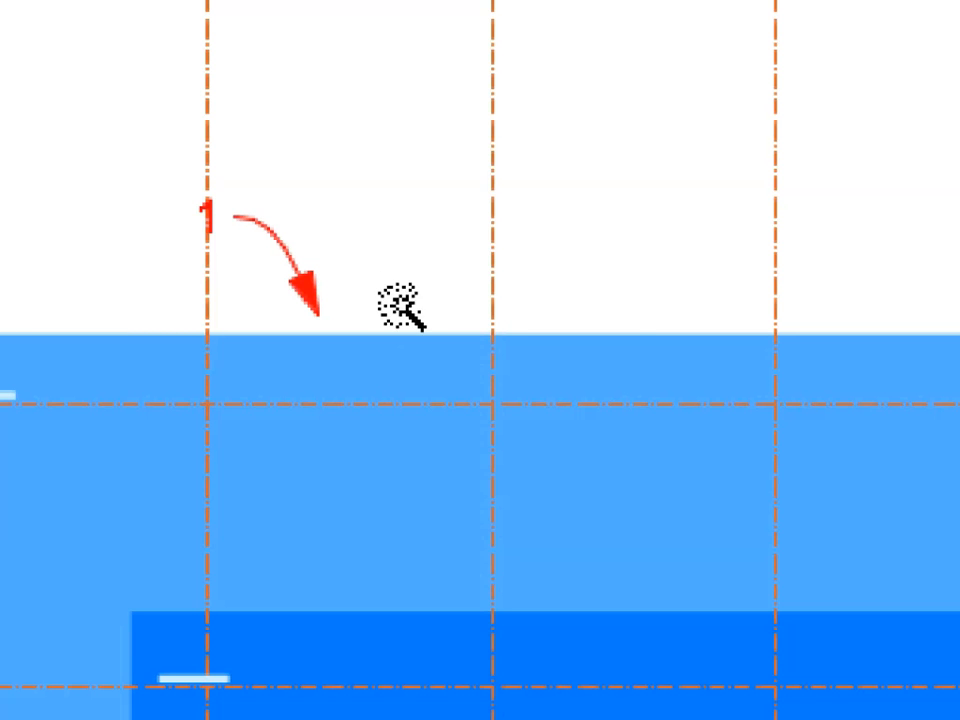
{"action": "left_click", "coordinate": [405, 333]}
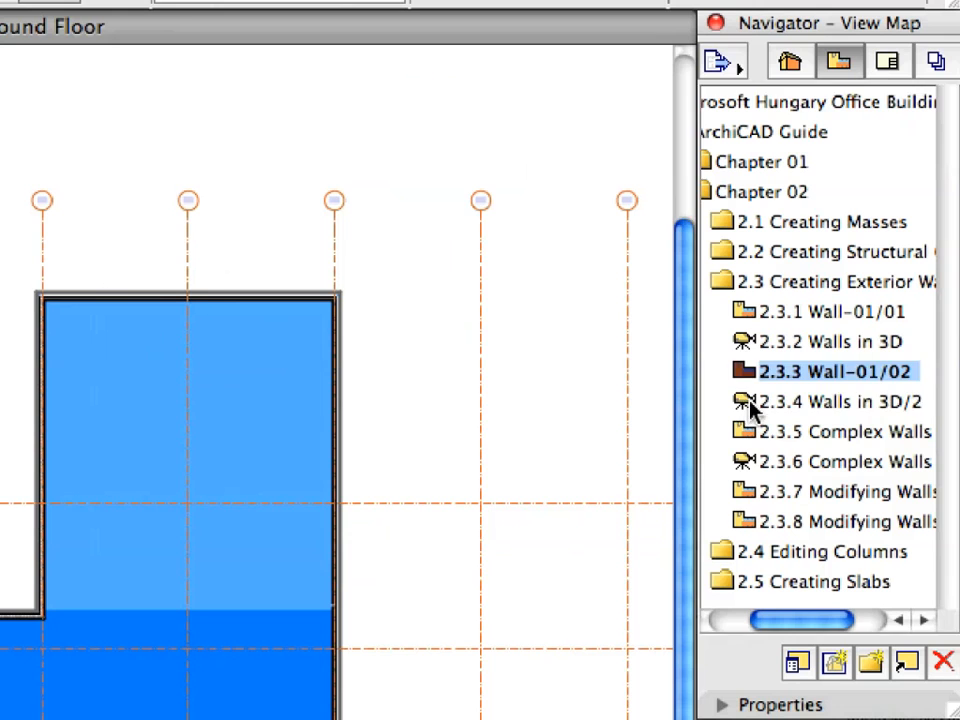
{"action": "left_click", "coordinate": [858, 255]}
{"action": "double_click", "coordinate": [746, 405]}
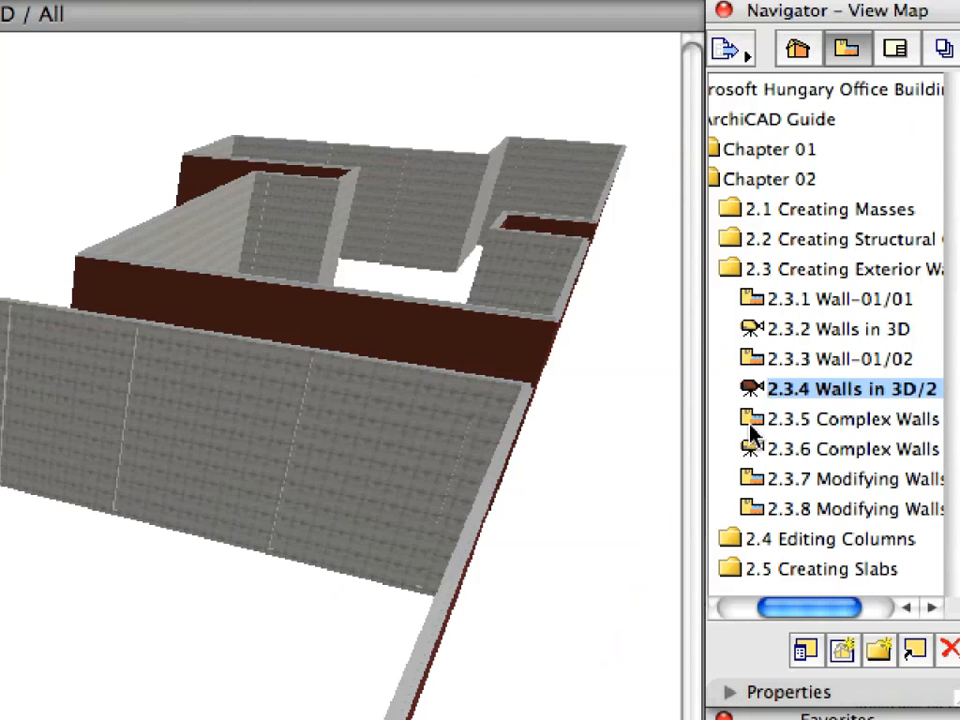
Draw a thick all-stories marquee from mark 1.1 to 1.2 in the 2.3.5 Complex Walls view, and open the 2.3.6 3D view
{"action": "left_click", "coordinate": [857, 270]}
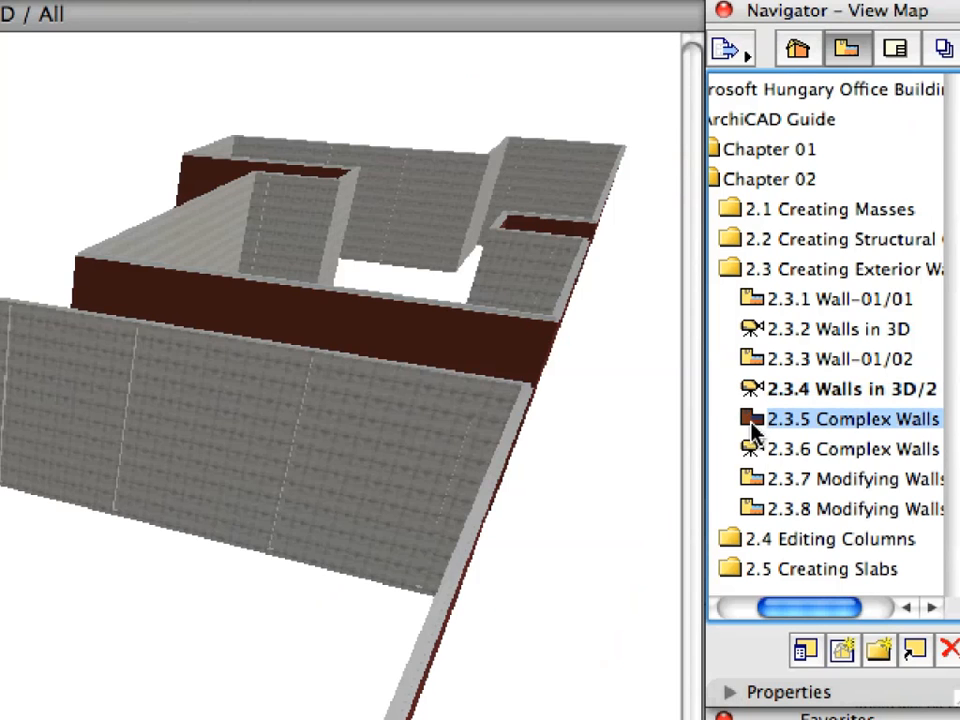
{"action": "double_click", "coordinate": [765, 427]}
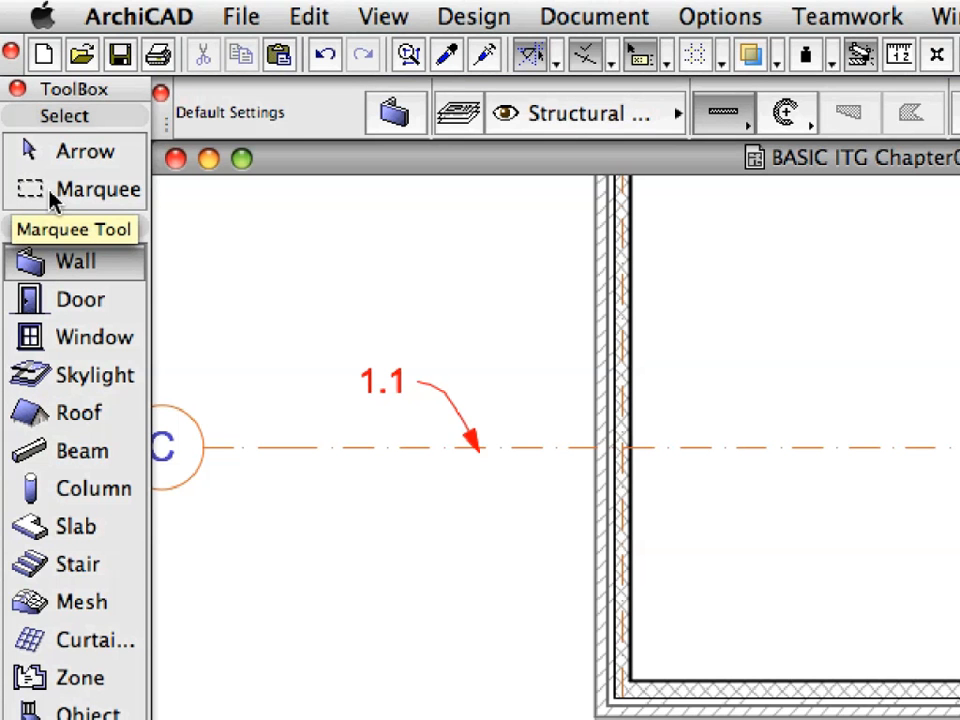
{"action": "left_click", "coordinate": [53, 199]}
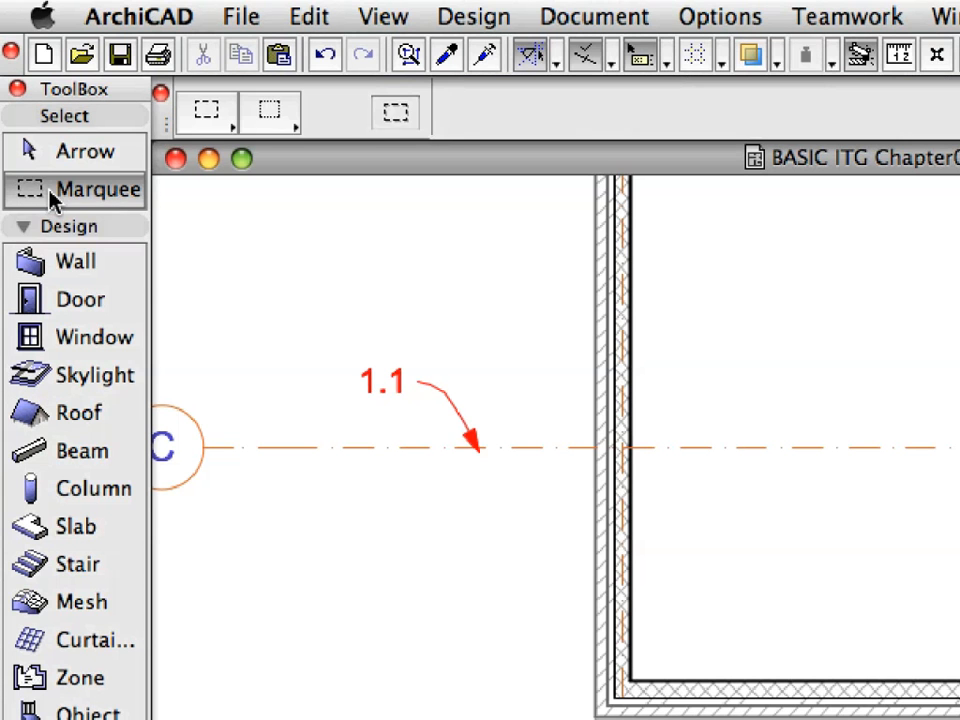
{"action": "left_click", "coordinate": [186, 134]}
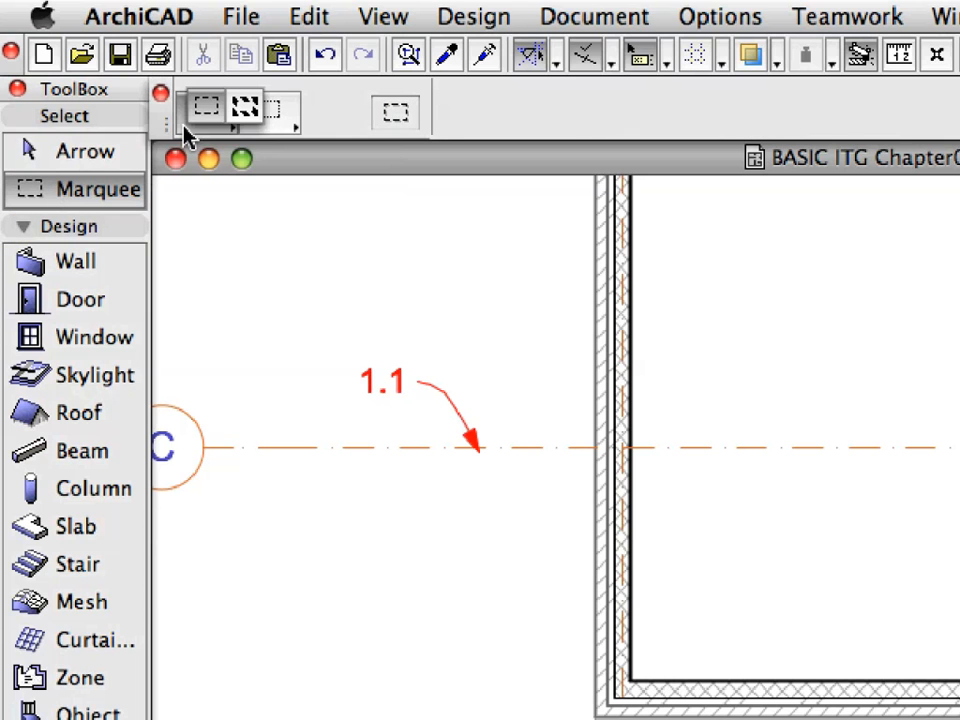
{"action": "left_click", "coordinate": [240, 118]}
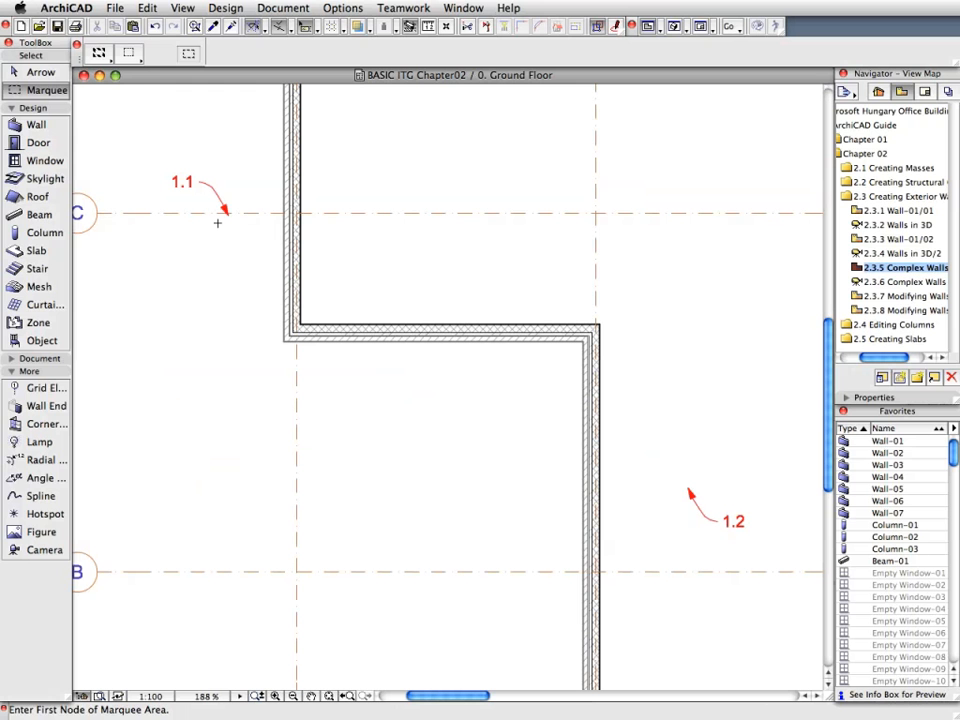
{"action": "left_click", "coordinate": [460, 466]}
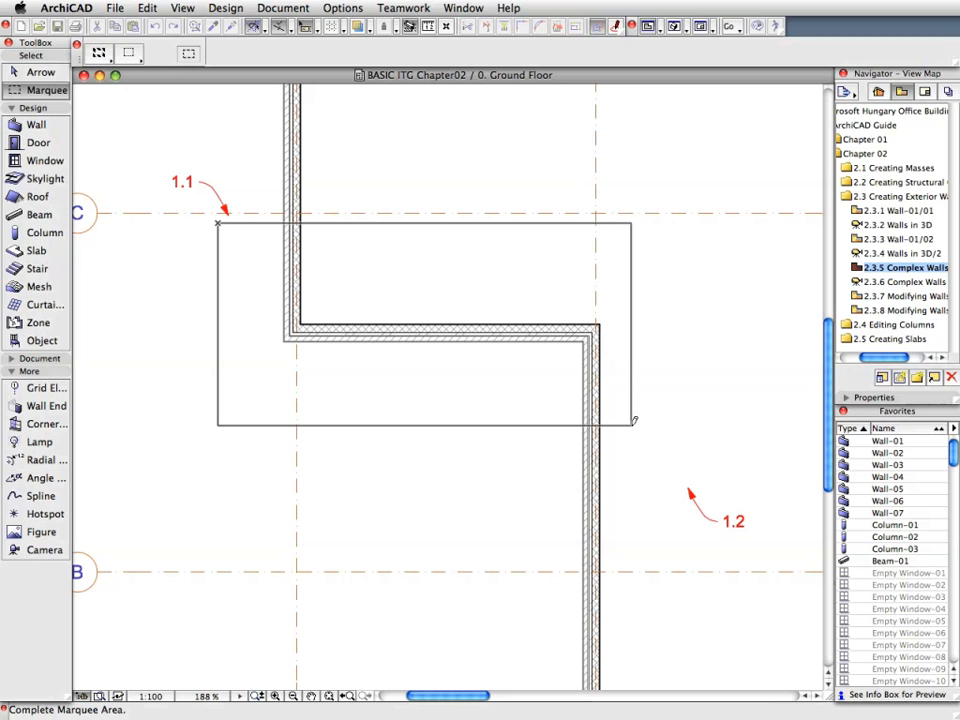
{"action": "left_click", "coordinate": [680, 485]}
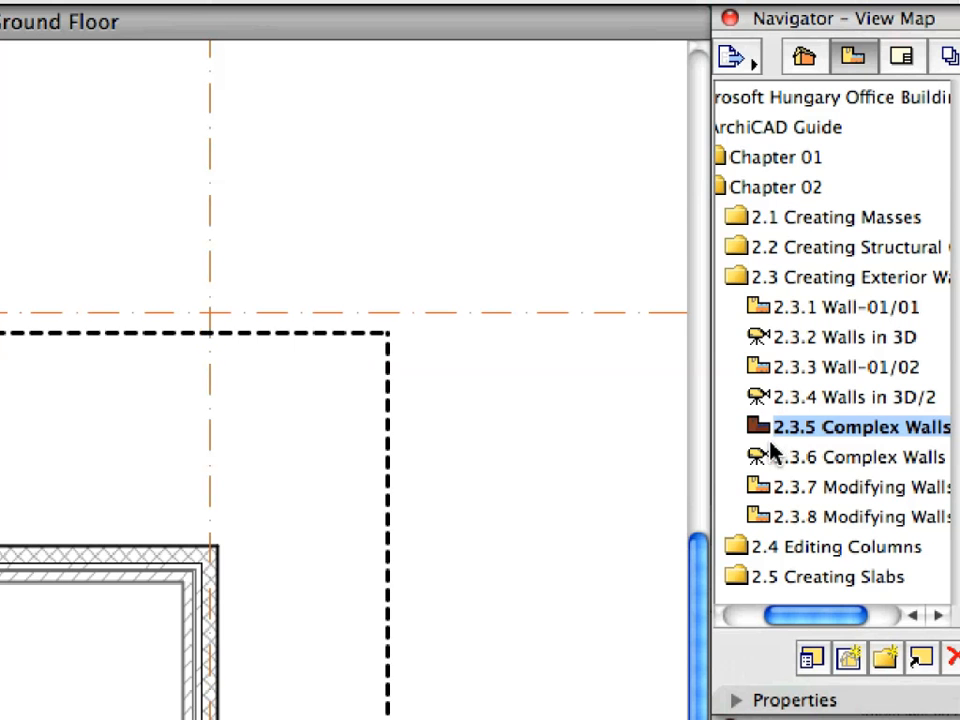
{"action": "left_click", "coordinate": [762, 460]}
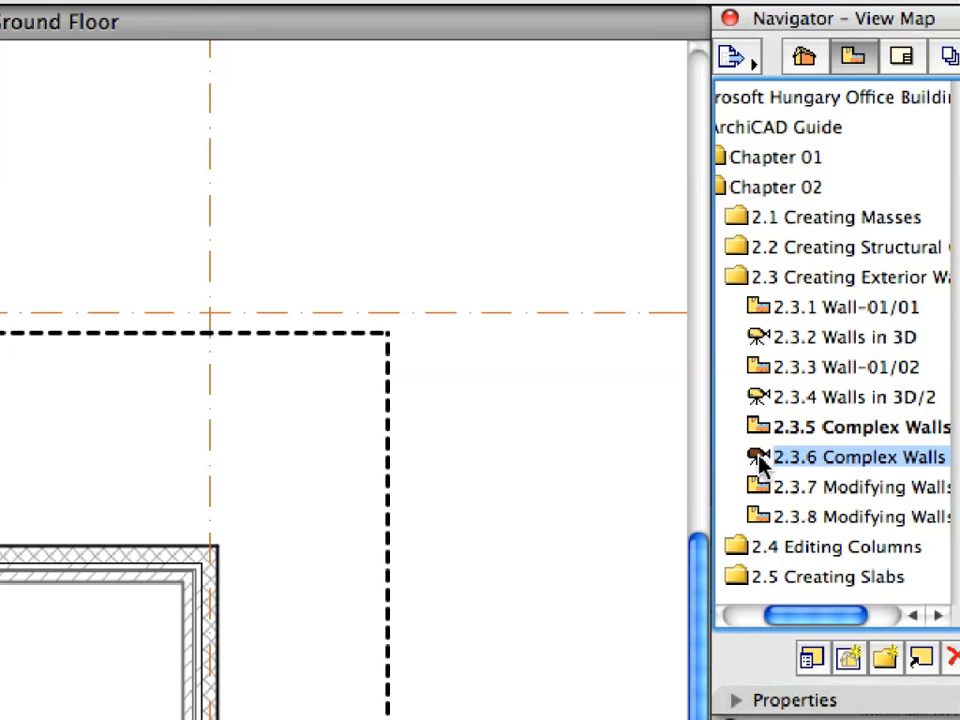
{"action": "double_click", "coordinate": [760, 458]}
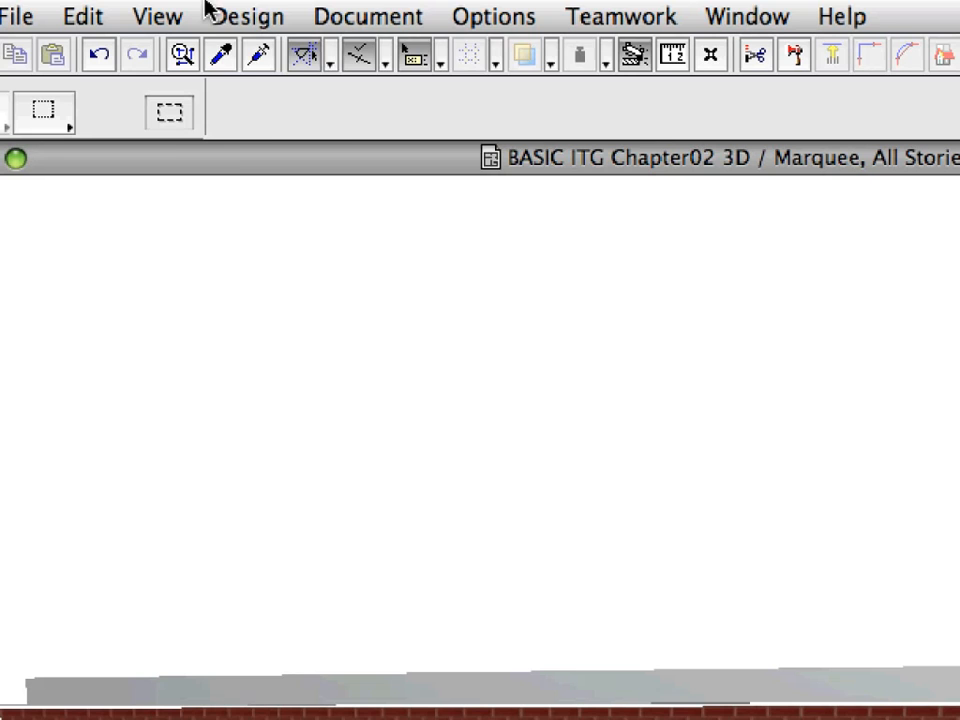
Open the Profile Manager, choose the Ex-Conc+Brick veneer profile and open it for editing
{"action": "left_click", "coordinate": [211, 9]}
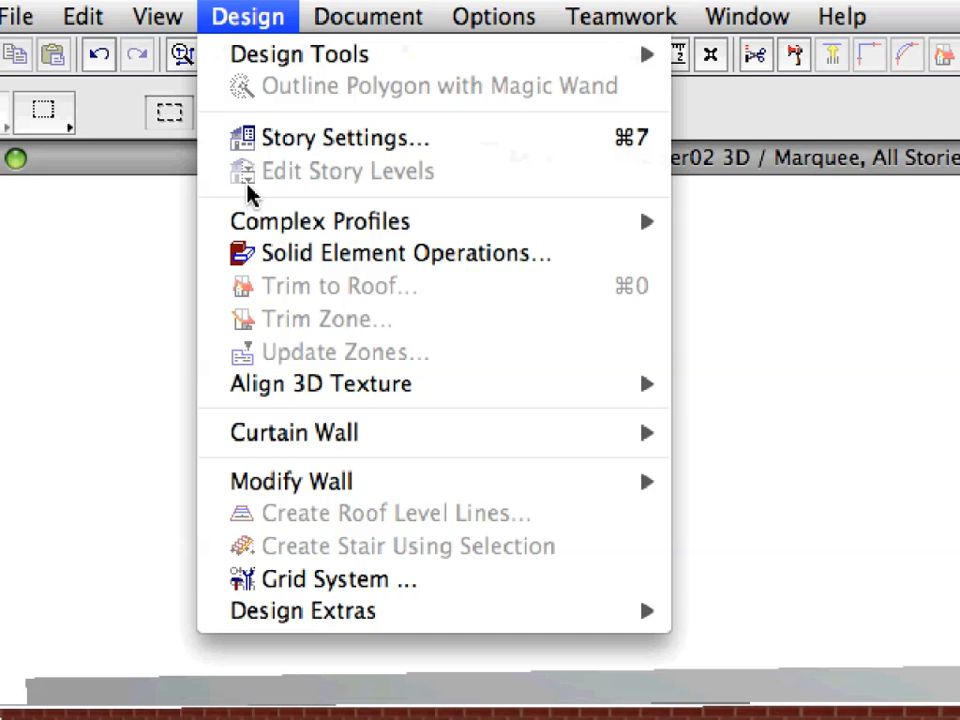
{"action": "mouse_move", "coordinate": [255, 232]}
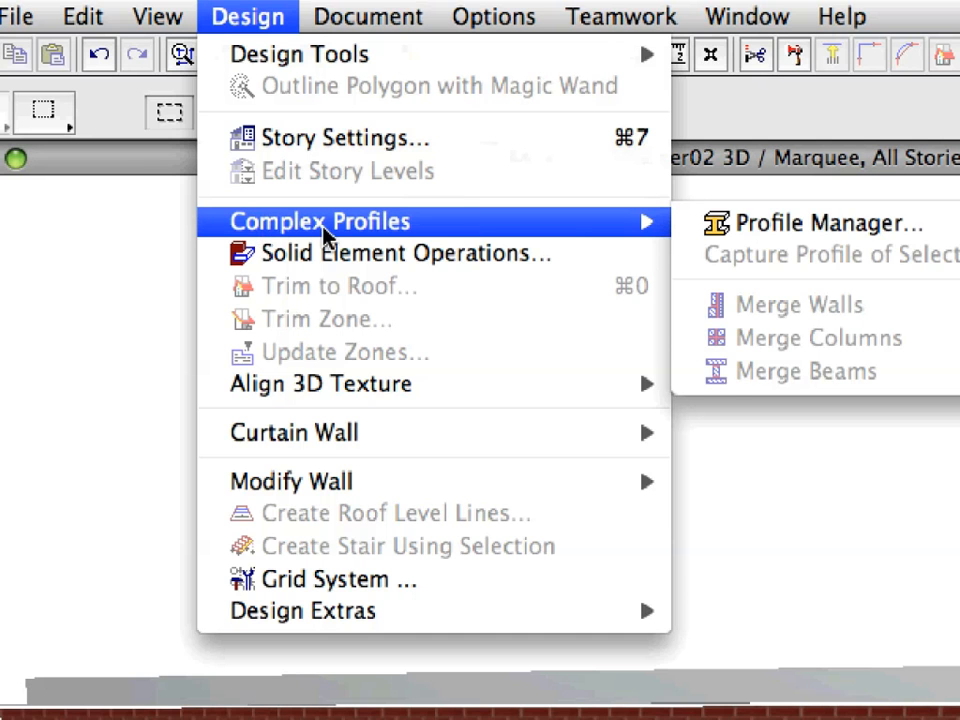
{"action": "left_click", "coordinate": [708, 237]}
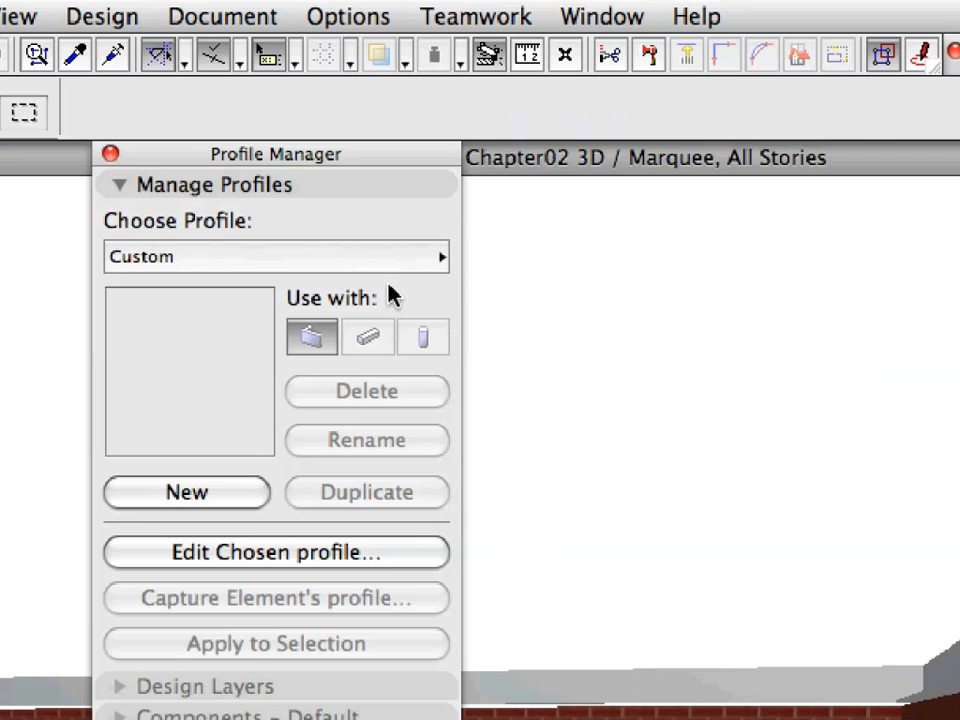
{"action": "left_click", "coordinate": [534, 266]}
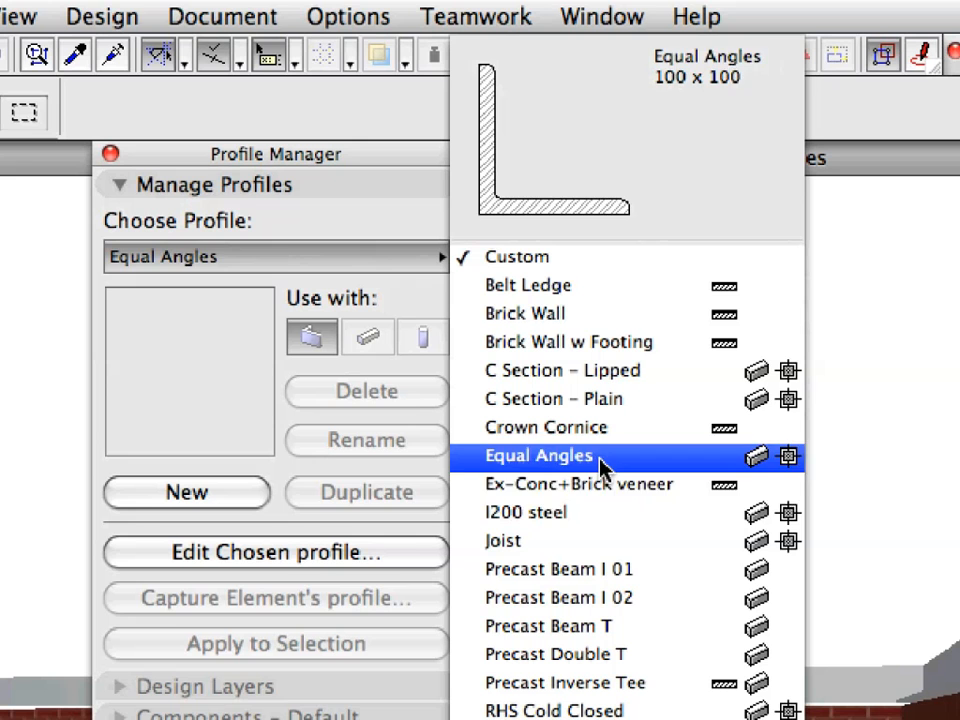
{"action": "left_click", "coordinate": [694, 485]}
{"action": "left_click", "coordinate": [270, 560]}
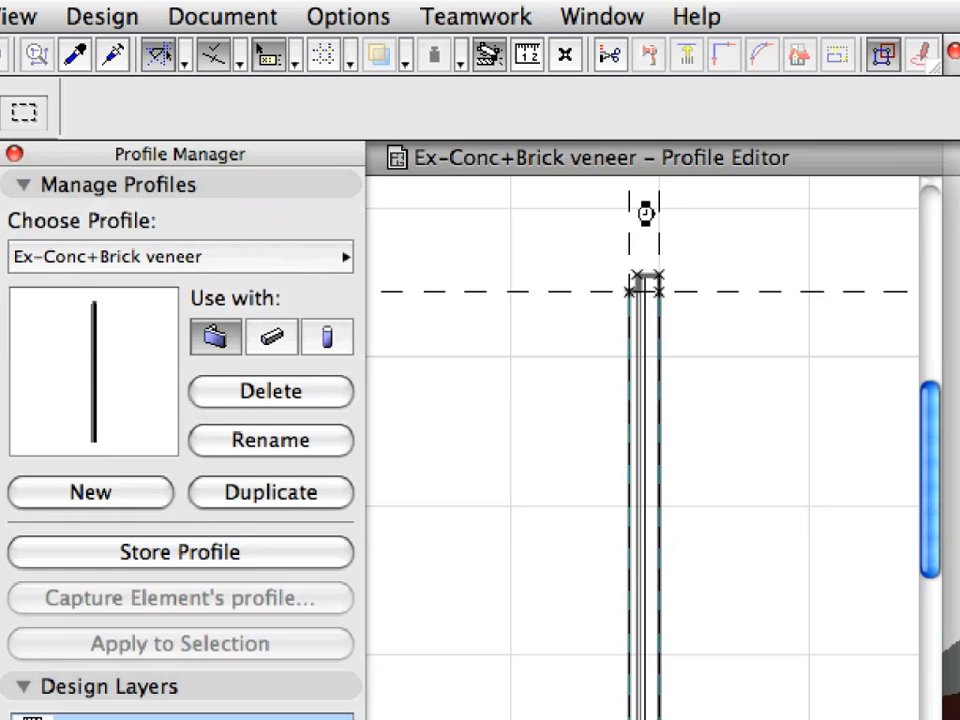
Examine the cap and the component fills at the upper end of the Ex-Conc+Brick veneer profile
{"action": "scroll", "coordinate": [656, 250], "scroll_direction": "up", "scroll_amount": 5}
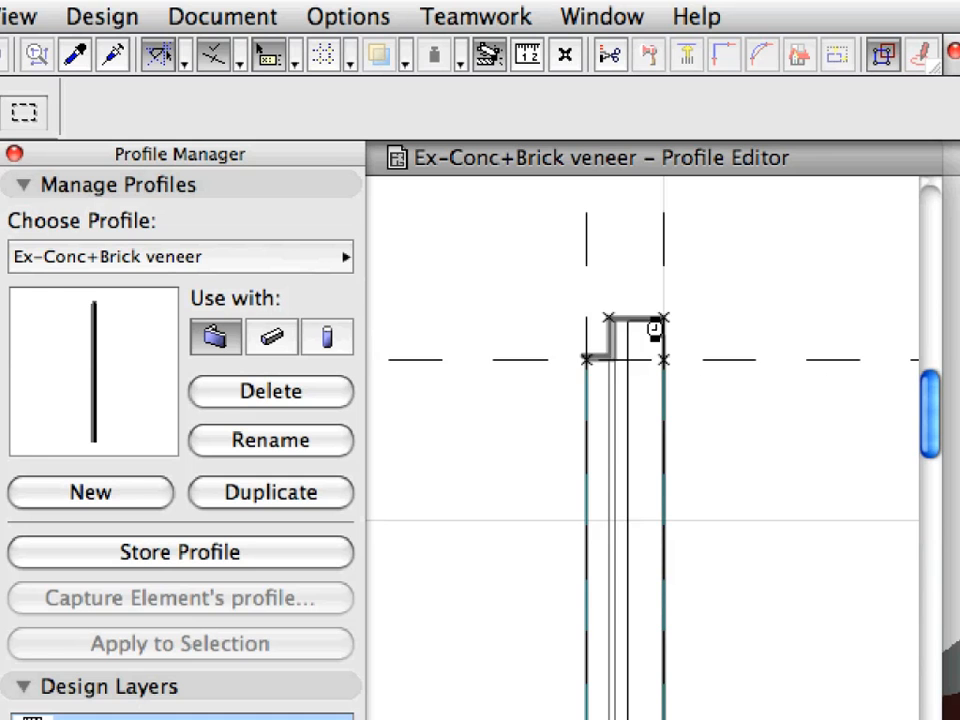
{"action": "scroll", "coordinate": [690, 326], "scroll_direction": "up", "scroll_amount": 2}
{"action": "scroll", "coordinate": [431, 272], "scroll_direction": "up", "scroll_amount": 2}
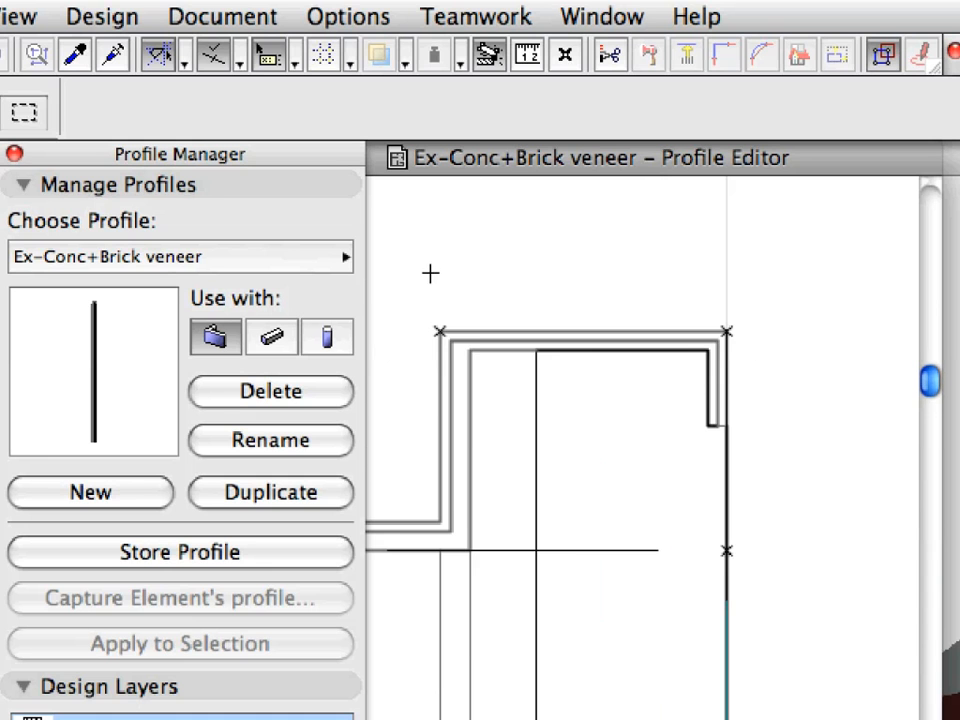
{"action": "mouse_move", "coordinate": [461, 281]}
{"action": "middle_mouse_down"}
{"action": "mouse_move", "coordinate": [555, 281]}
{"action": "mouse_move", "coordinate": [512, 279]}
{"action": "mouse_move", "coordinate": [534, 228]}
{"action": "middle_mouse_up"}
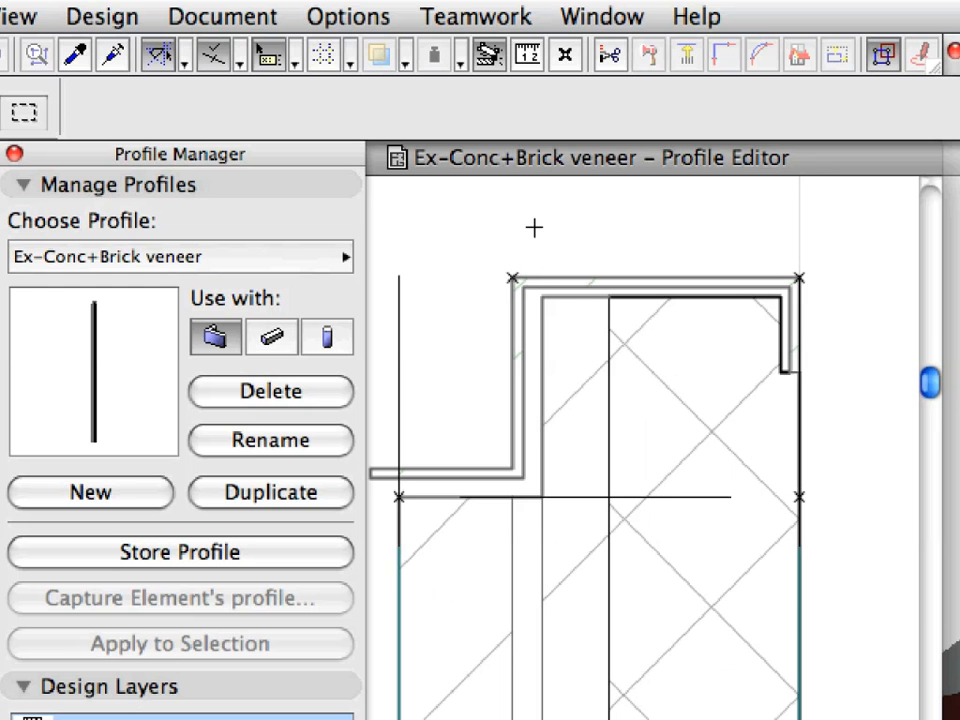
{"action": "left_click", "coordinate": [552, 278]}
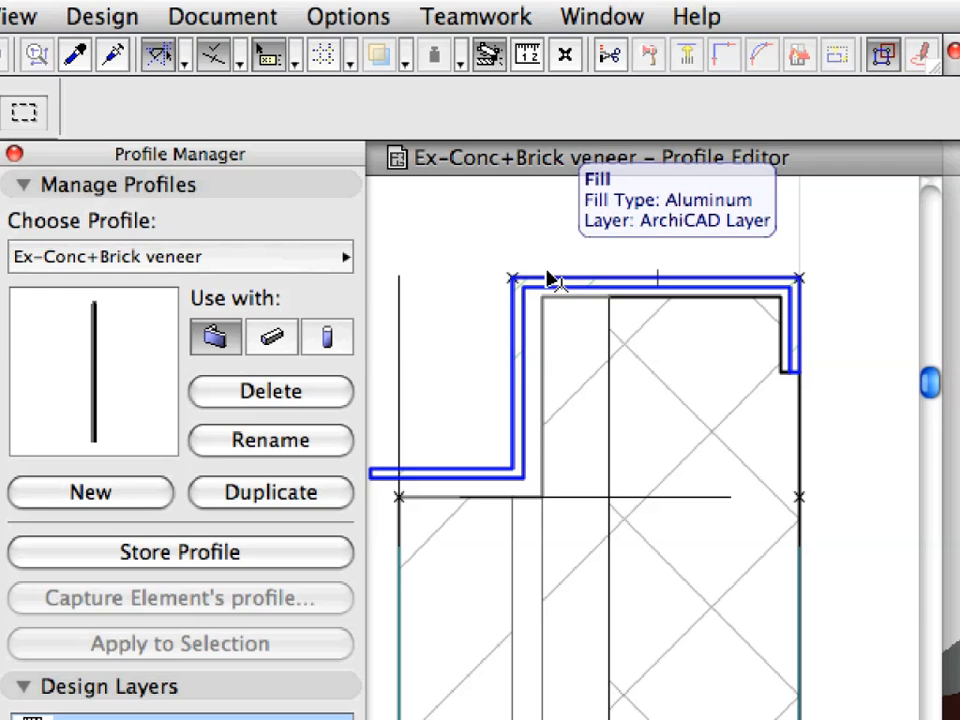
{"action": "left_click", "coordinate": [556, 306]}
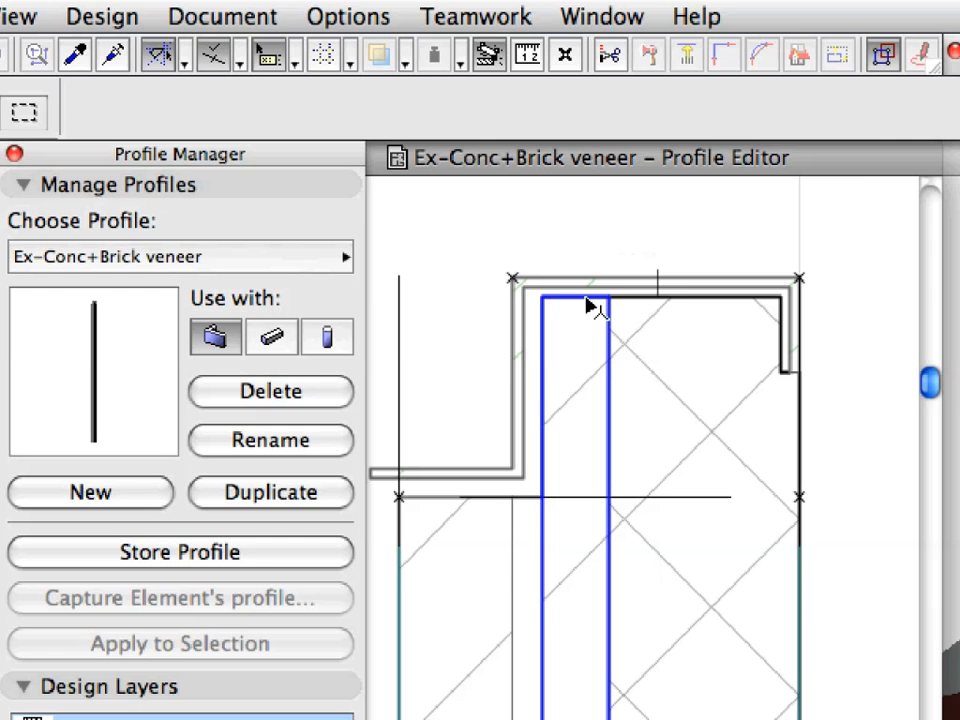
{"action": "left_click", "coordinate": [626, 306]}
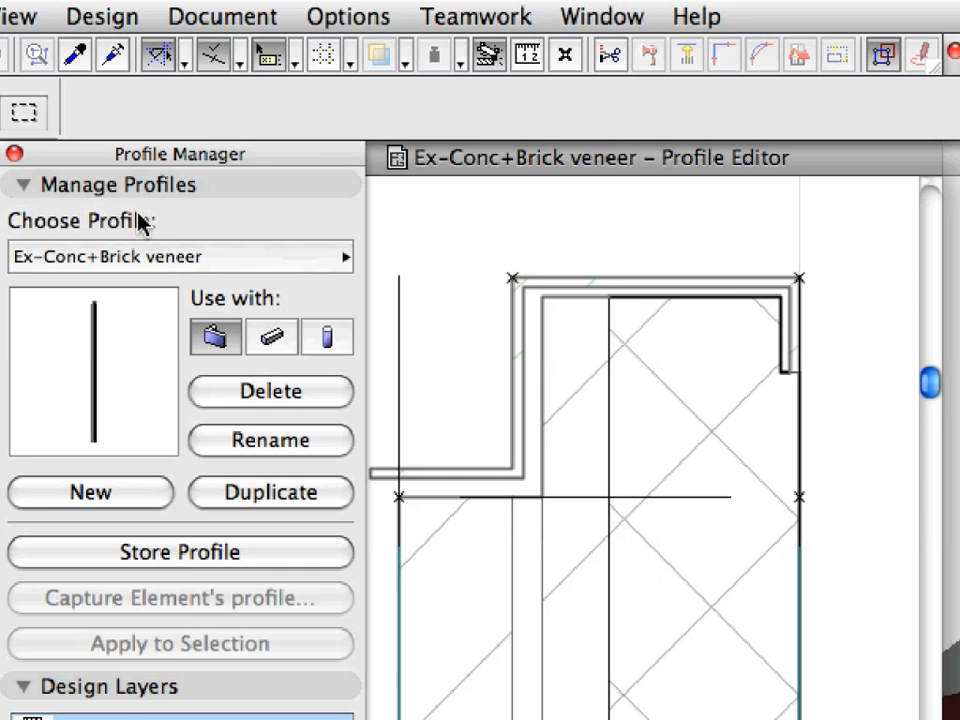
Close the Profile Manager and open the 2.3.7 Modifying Walls view
{"action": "left_click", "coordinate": [15, 155]}
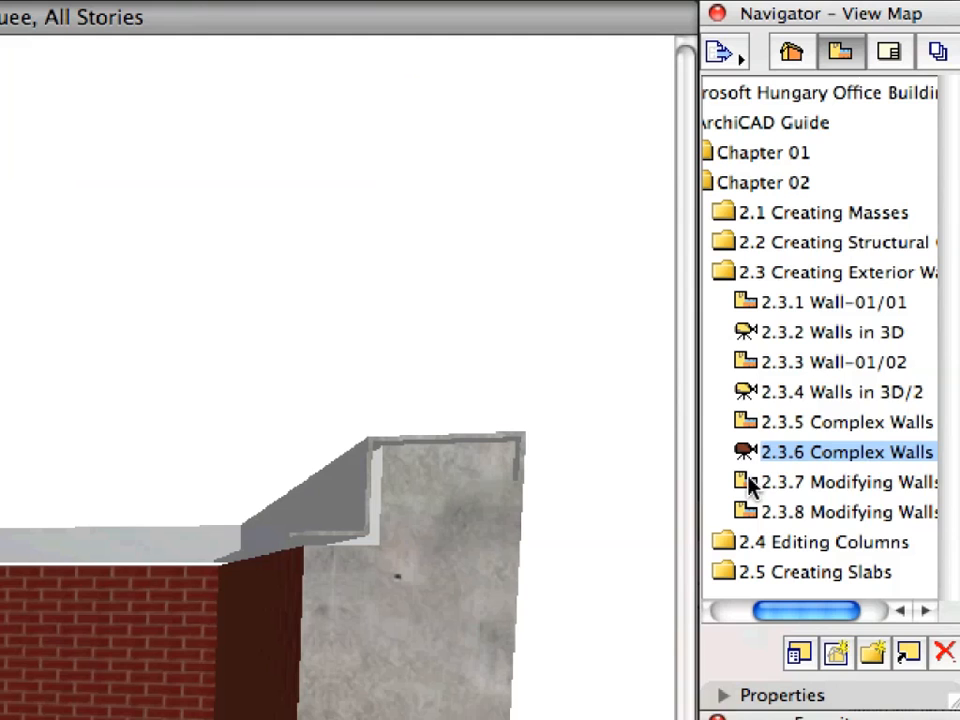
{"action": "double_click", "coordinate": [878, 296]}
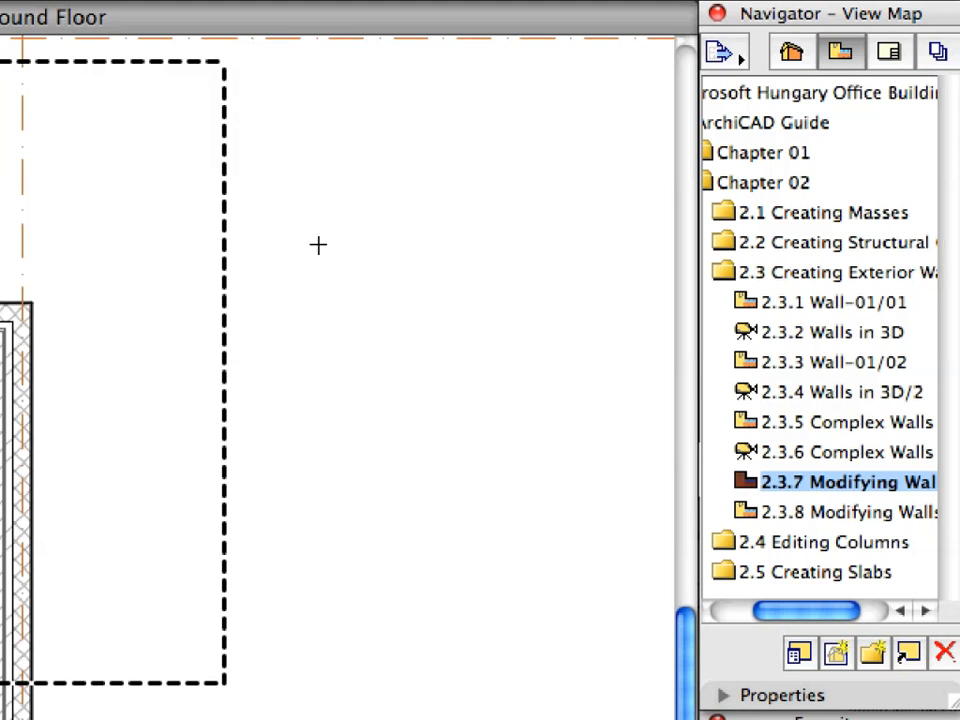
Remove the marquee from the floor plan and activate the Arrow tool with Quick Selection enabled
{"action": "right_click", "coordinate": [42, 104]}
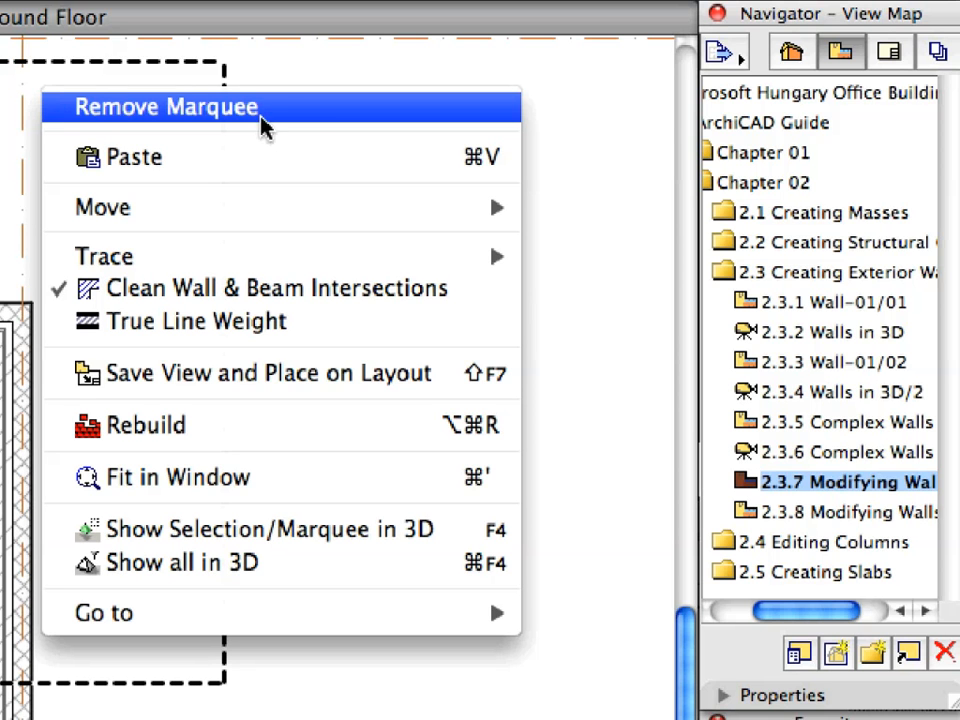
{"action": "left_click", "coordinate": [310, 110]}
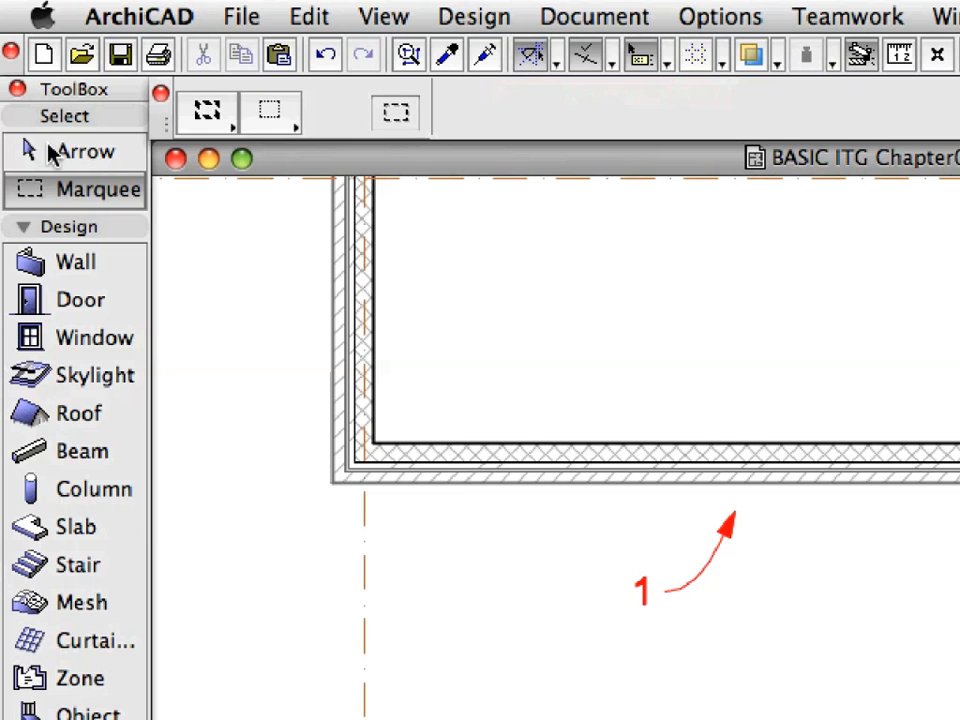
{"action": "left_click", "coordinate": [52, 157]}
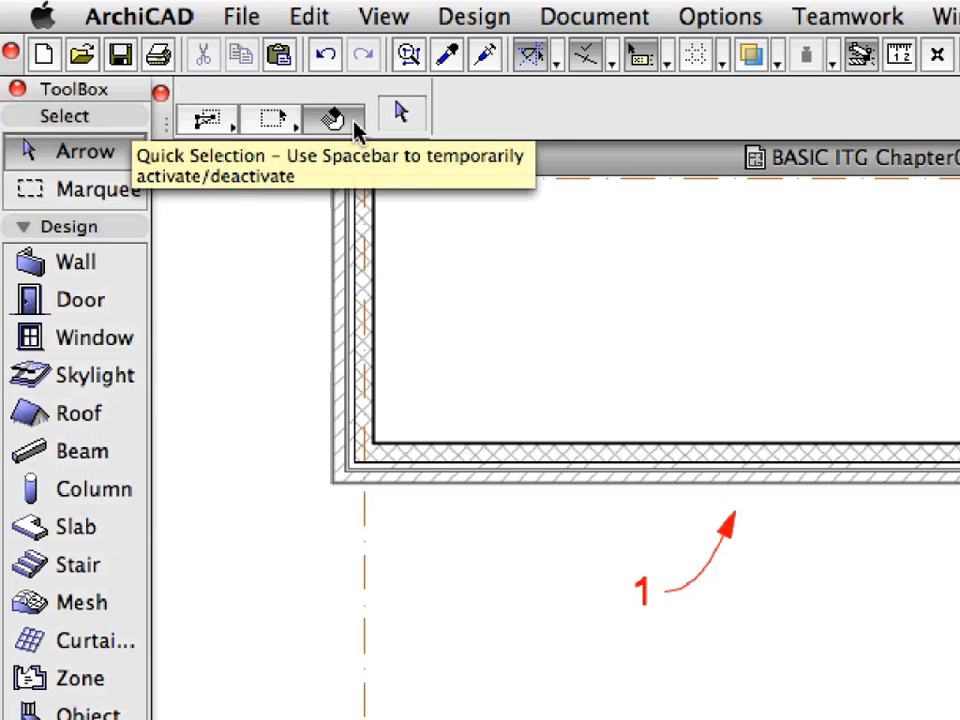
{"action": "left_click", "coordinate": [353, 121]}
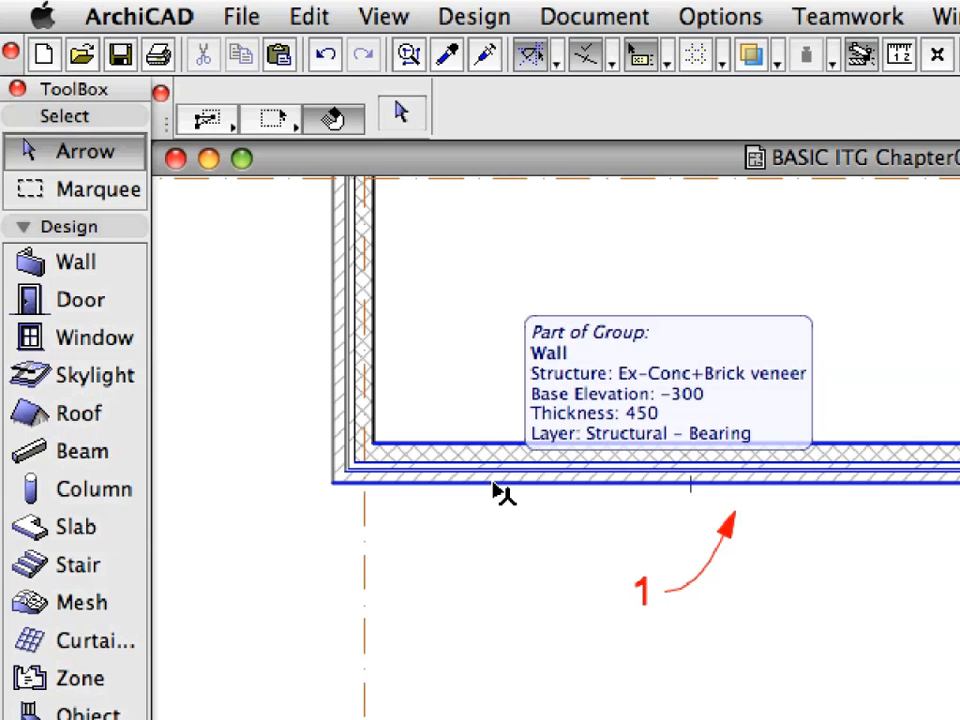
Turn on the Walls & Beams Reference Lines display and check the reference line of the wall at mark 1
{"action": "left_click", "coordinate": [382, 17]}
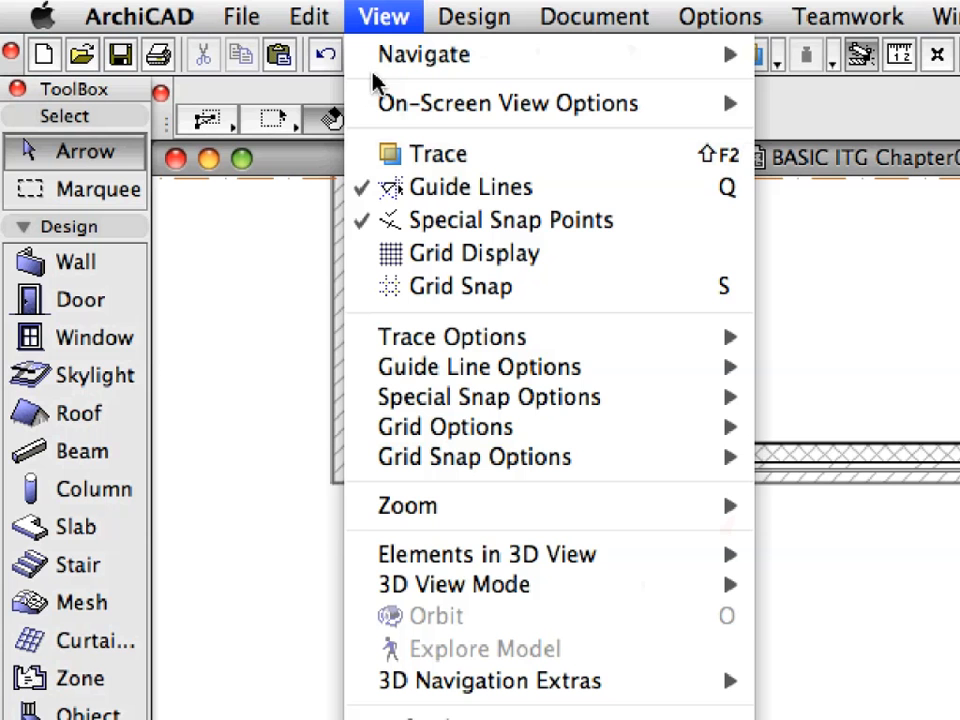
{"action": "mouse_move", "coordinate": [375, 101]}
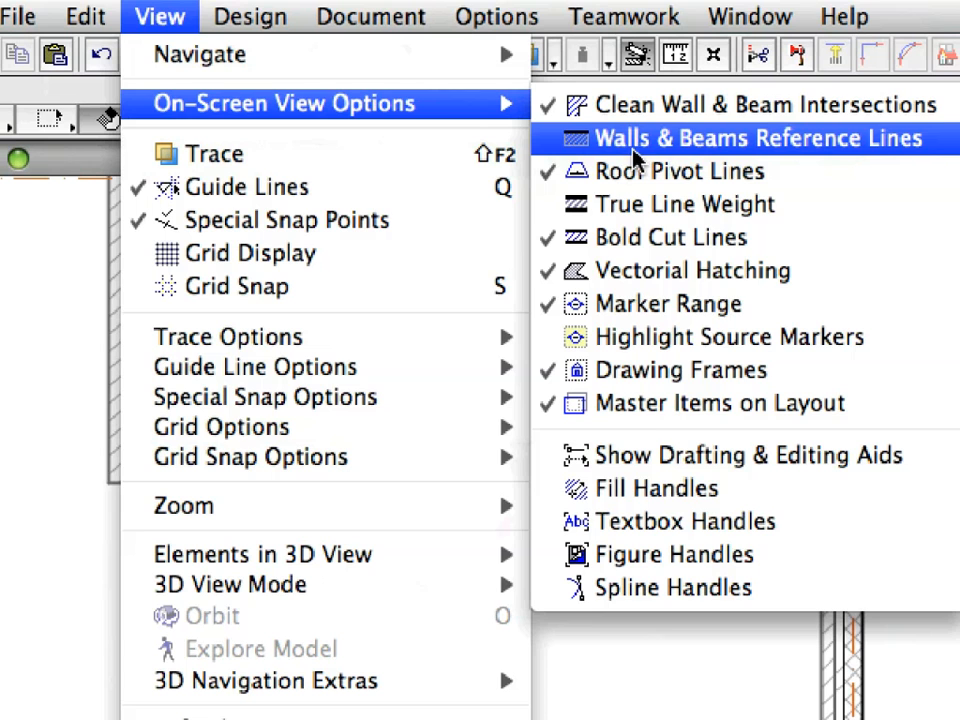
{"action": "left_click", "coordinate": [578, 142]}
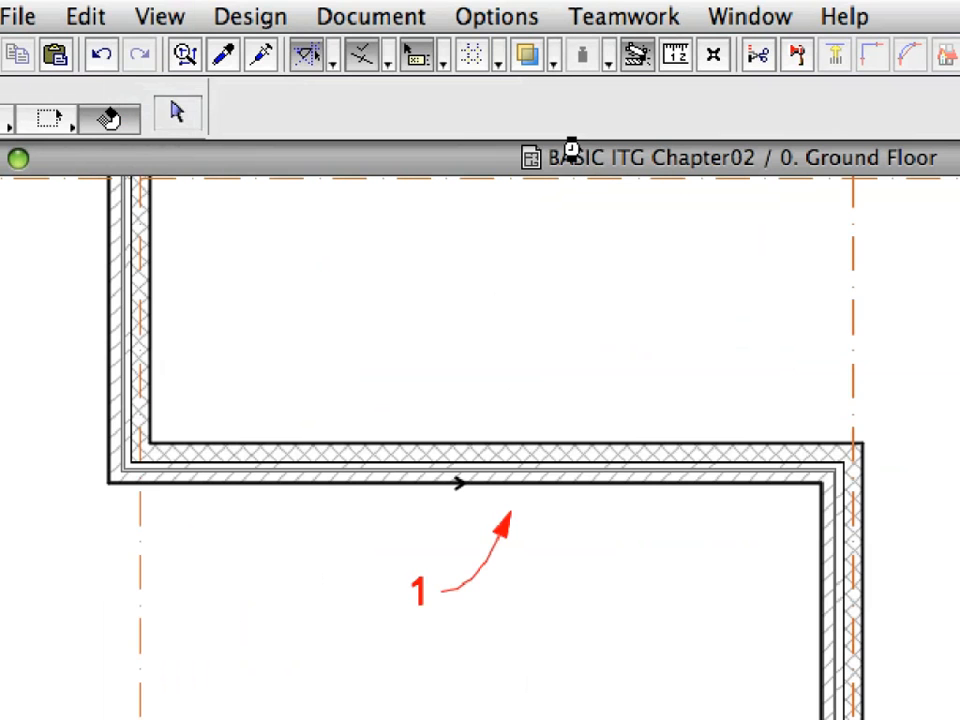
{"action": "left_click", "coordinate": [384, 494]}
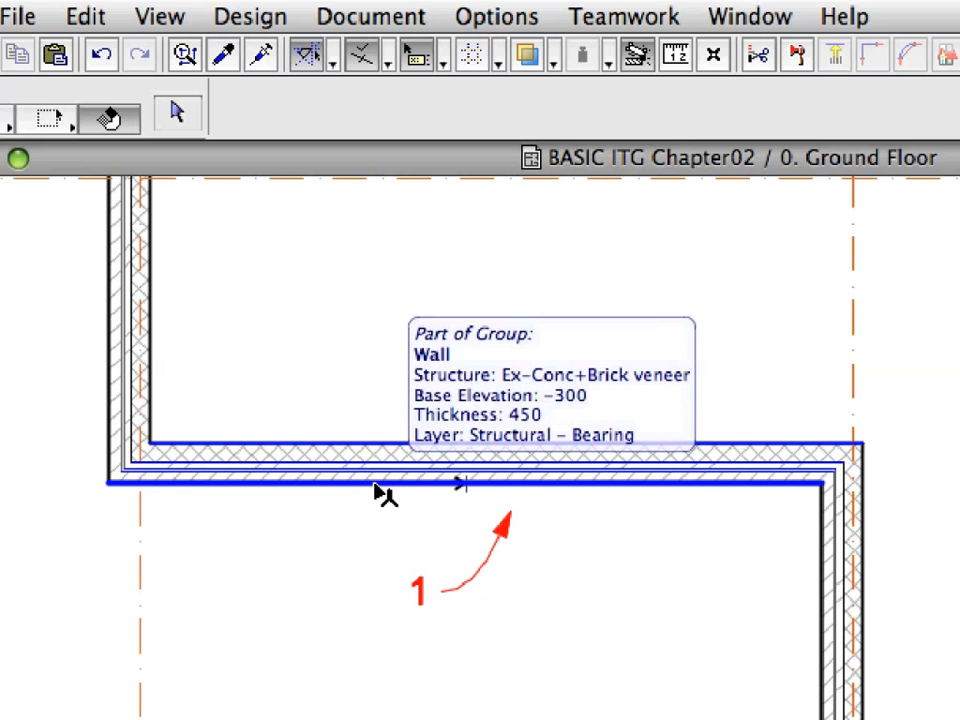
{"action": "left_click", "coordinate": [379, 508]}
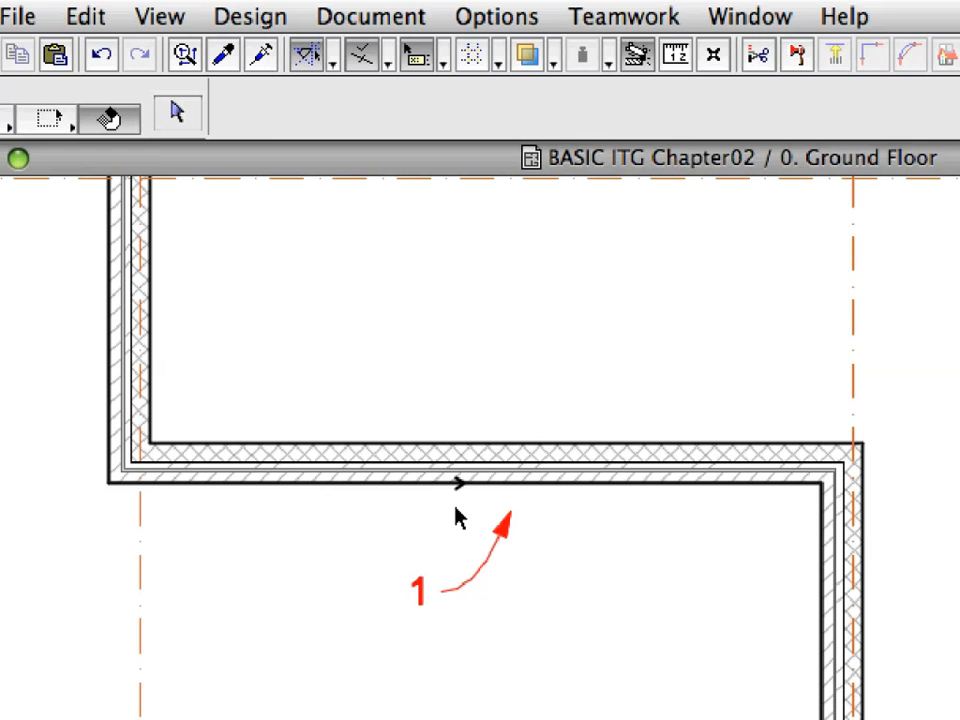
Turn off the Walls & Beams Reference Lines display
{"action": "left_click", "coordinate": [165, 18]}
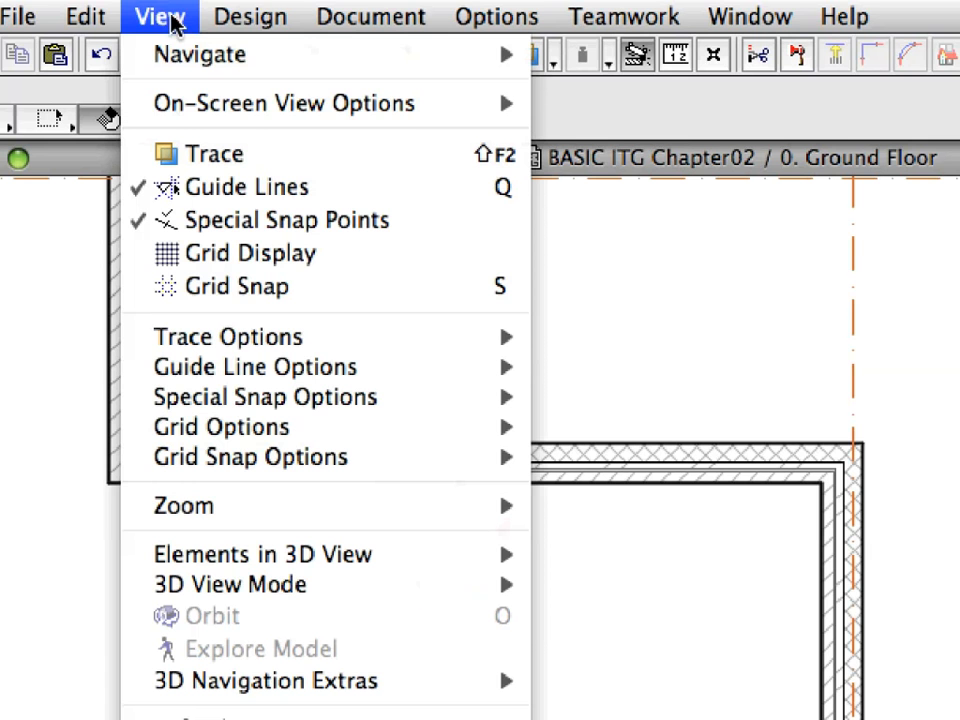
{"action": "mouse_move", "coordinate": [189, 102]}
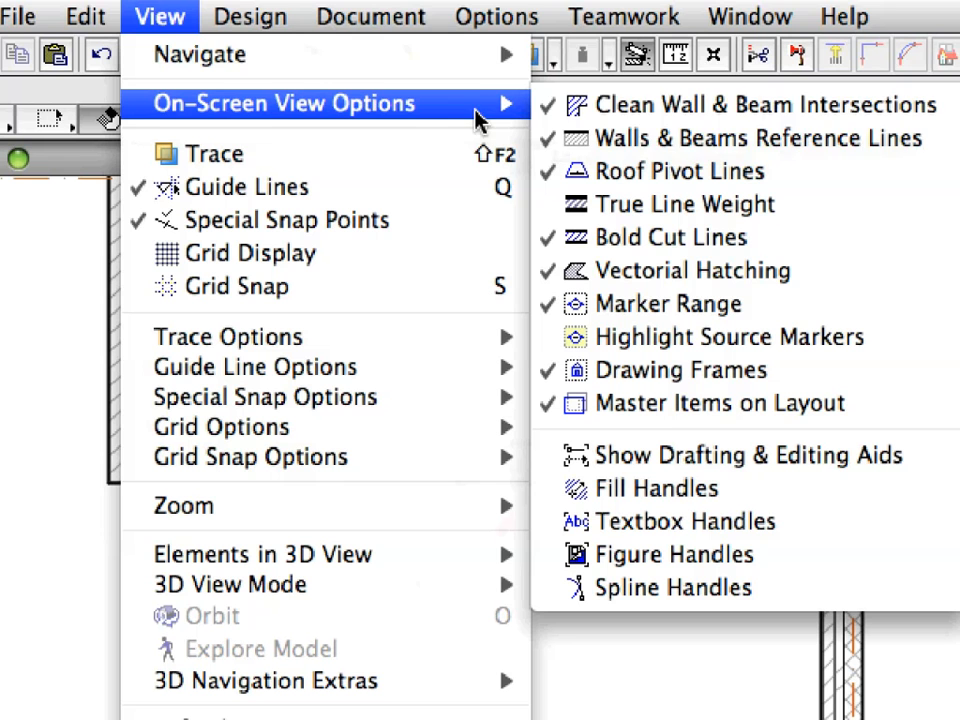
{"action": "left_click", "coordinate": [583, 140]}
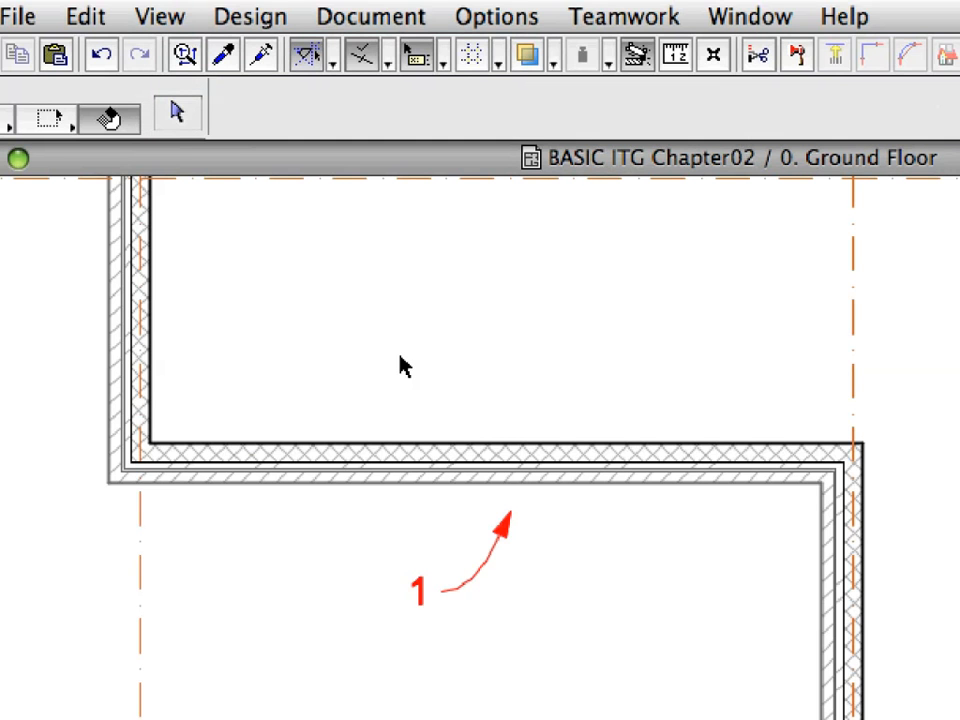
Select the horizontal wall at mark 1 and stretch its right end at 0° to a distance of 12770
{"action": "left_click", "coordinate": [375, 489]}
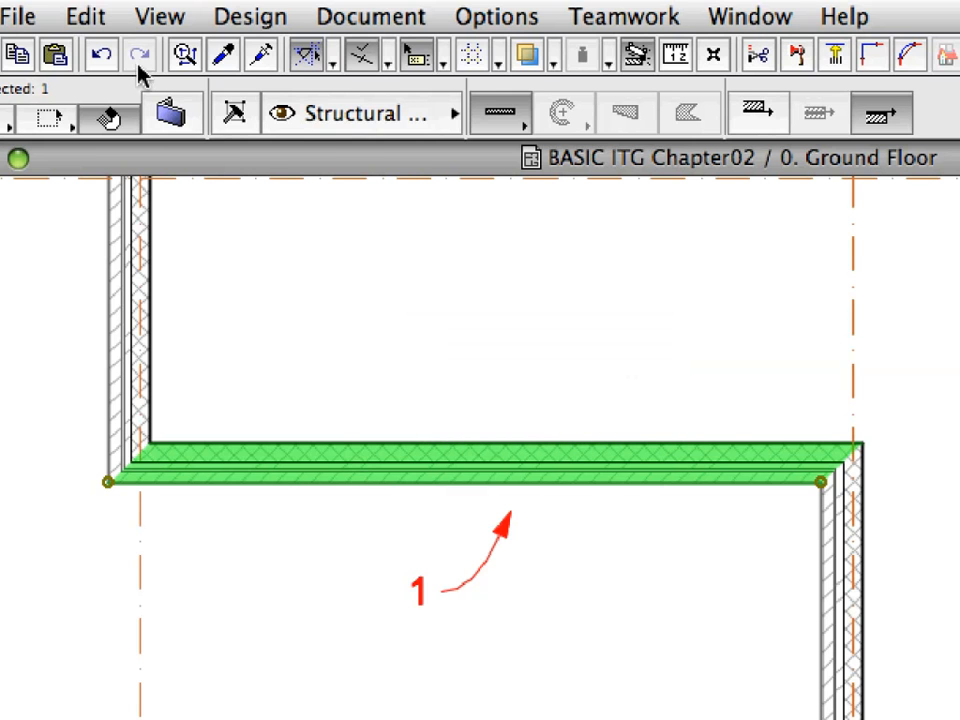
{"action": "left_click", "coordinate": [98, 20]}
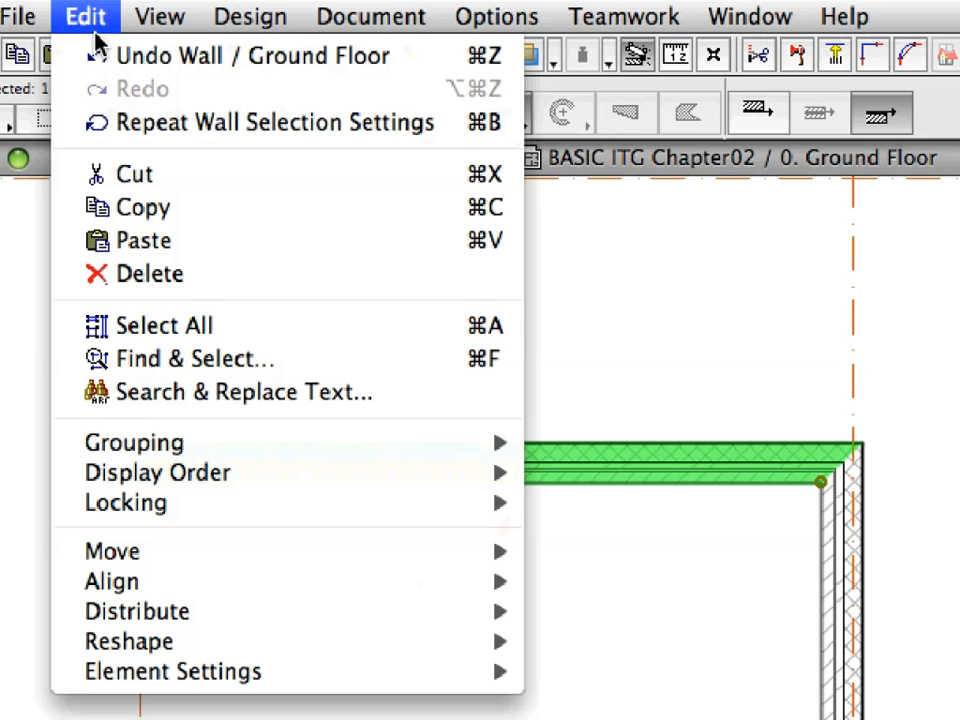
{"action": "mouse_move", "coordinate": [275, 620]}
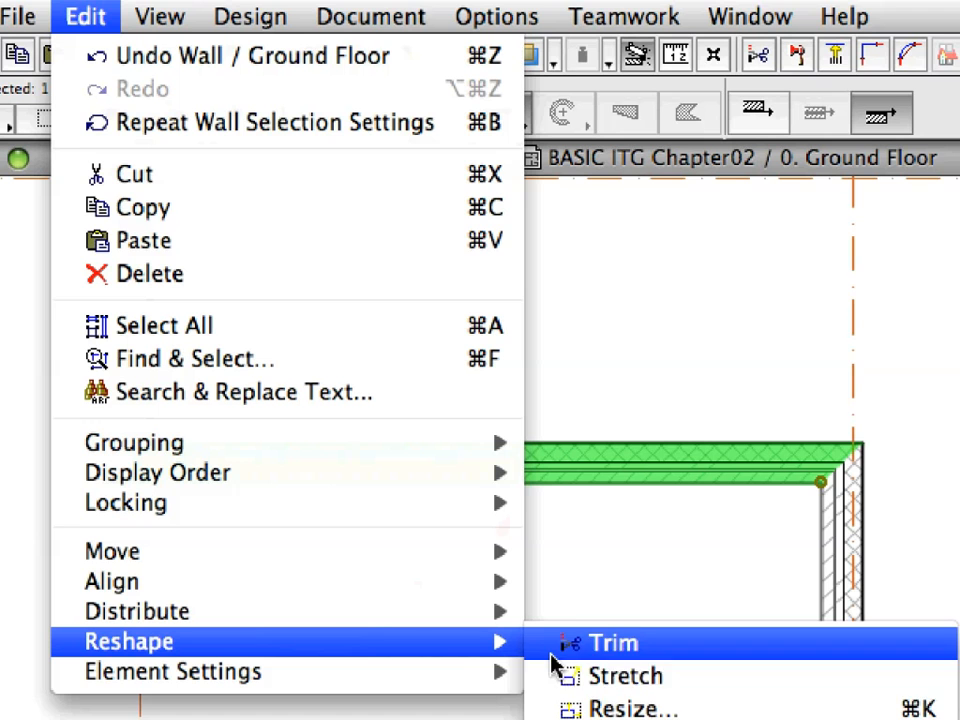
{"action": "left_click", "coordinate": [708, 688]}
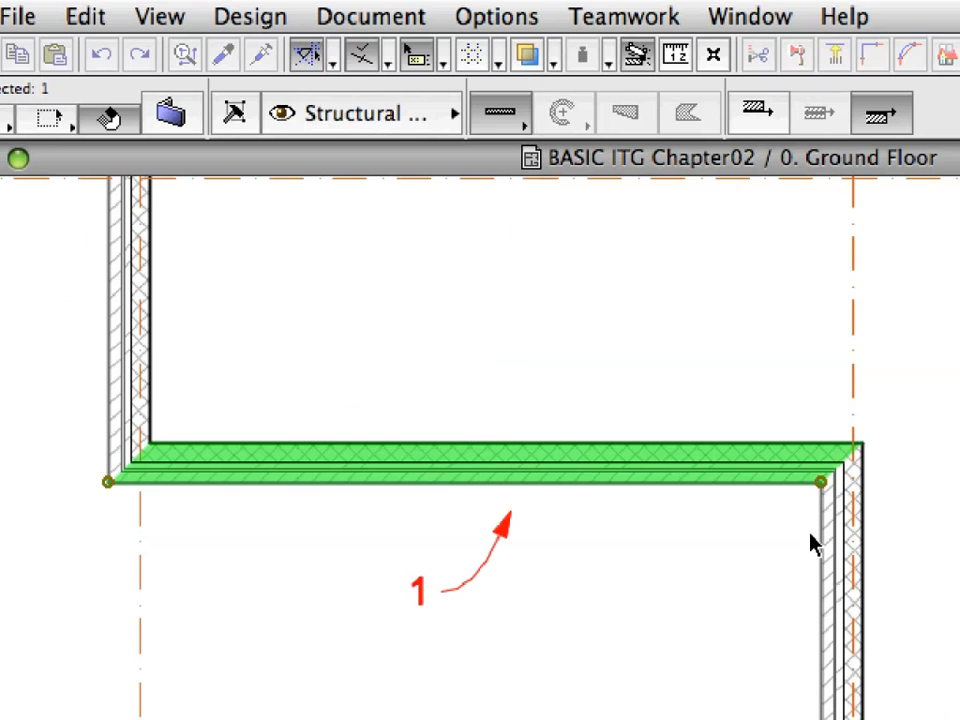
{"action": "left_click", "coordinate": [821, 482]}
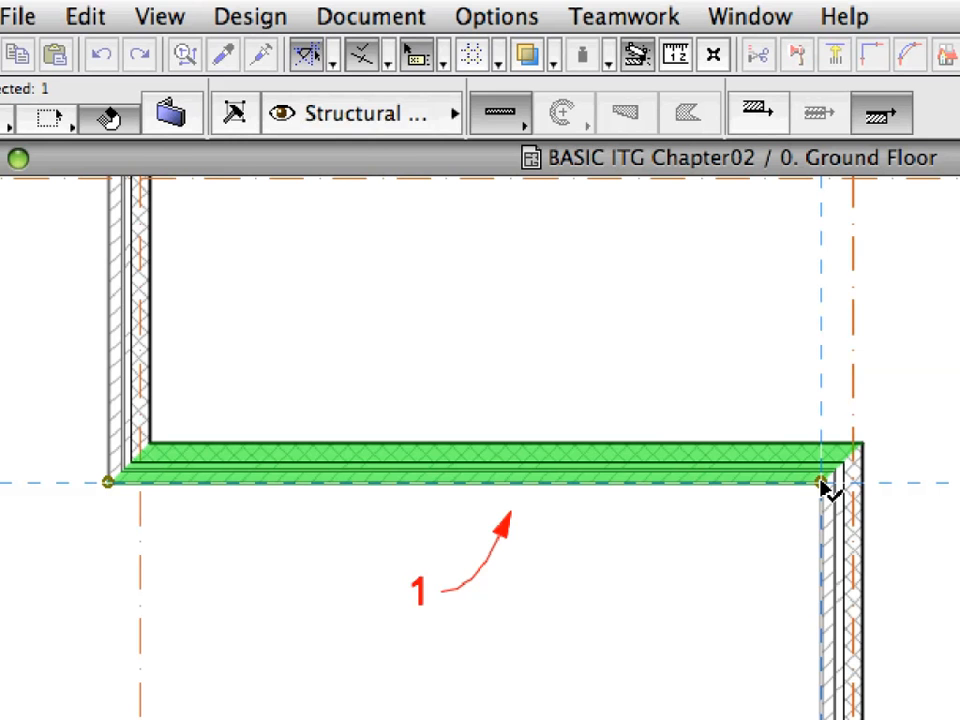
{"action": "left_click", "coordinate": [822, 485]}
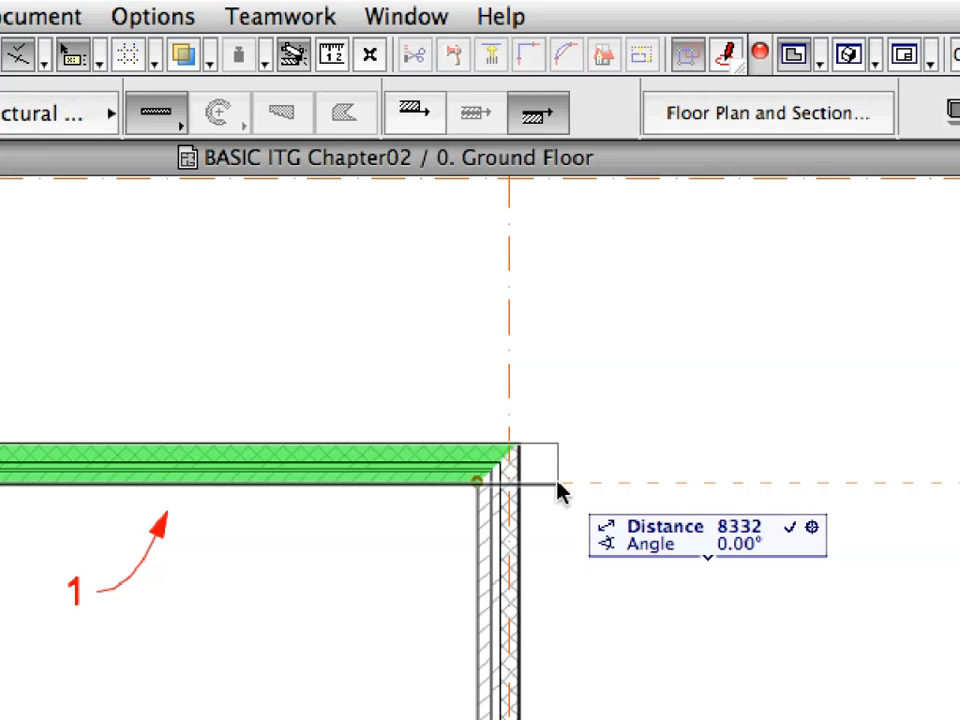
{"action": "type", "text": "12"}
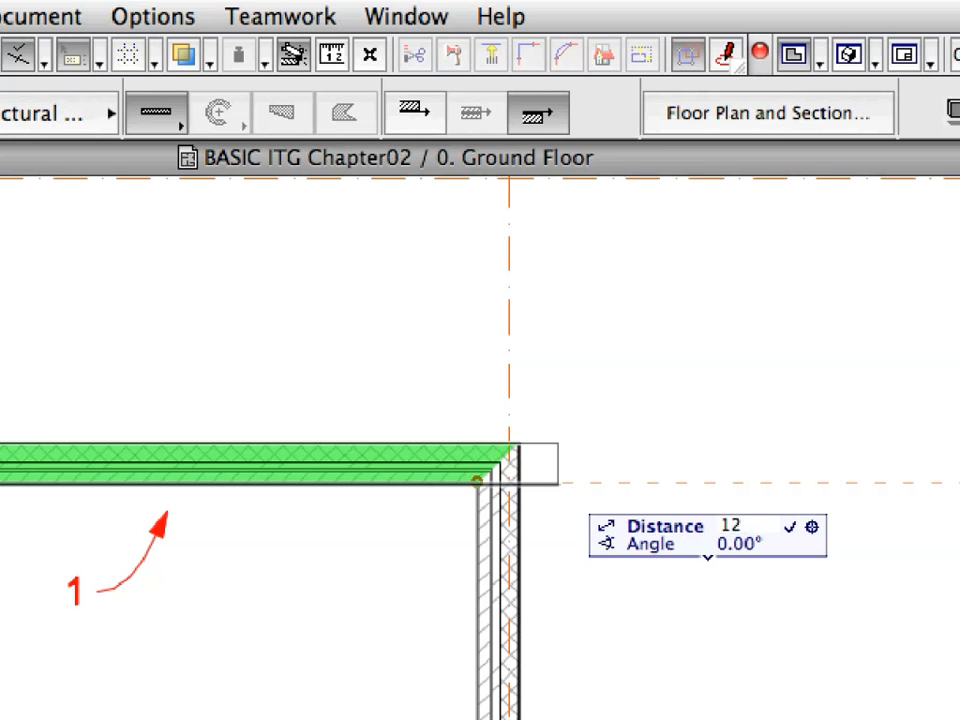
{"action": "type", "text": "770"}
{"action": "key", "text": "Return"}
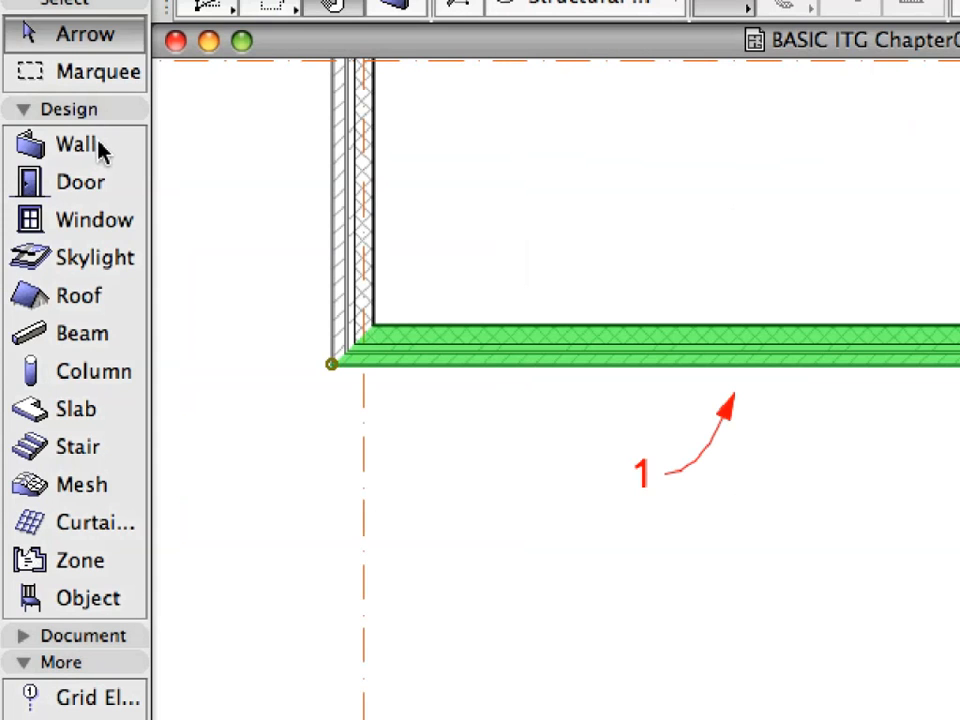
Split the stretched wall at mark 1 along the outer reference edge of the vertical wall, keeping the right-hand part selected
{"action": "left_click", "coordinate": [100, 148]}
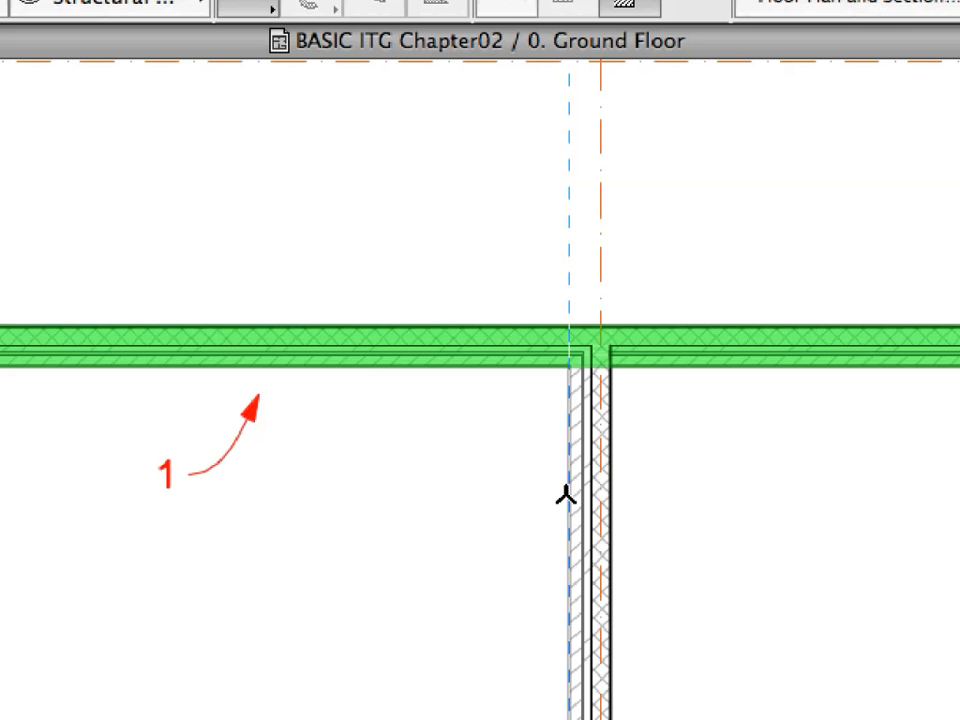
{"action": "left_click", "coordinate": [566, 495]}
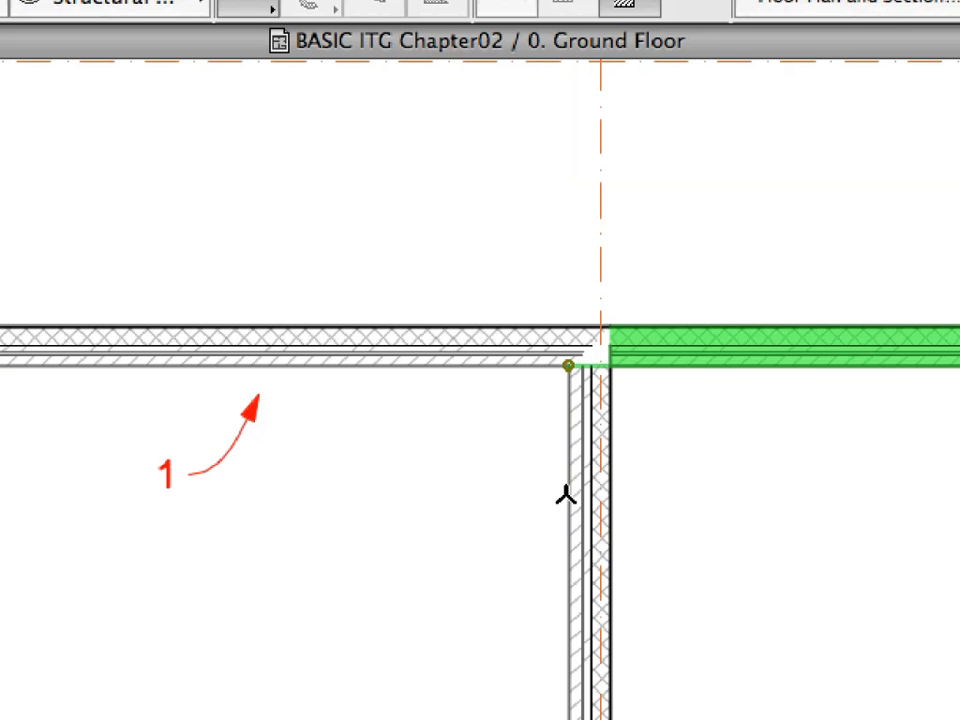